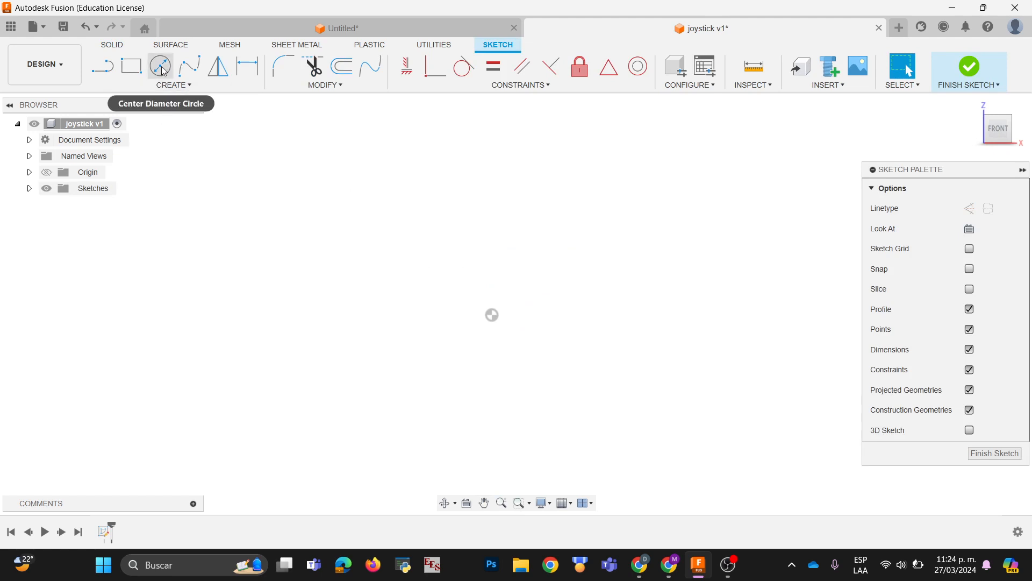
Step: Sketch a circle centred on the origin and set its diameter to 30 mm
click(161, 65)
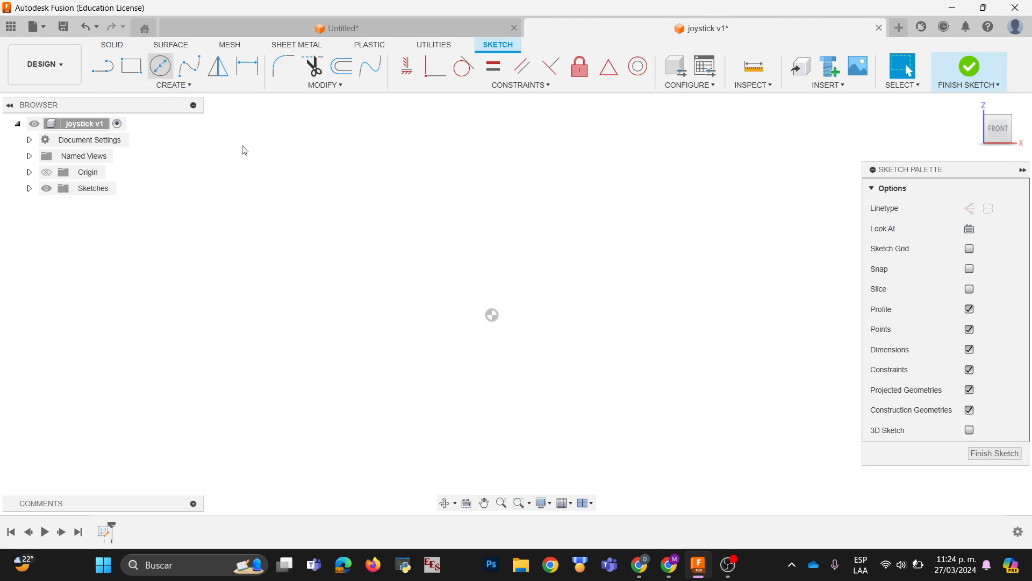
click(492, 315)
click(585, 314)
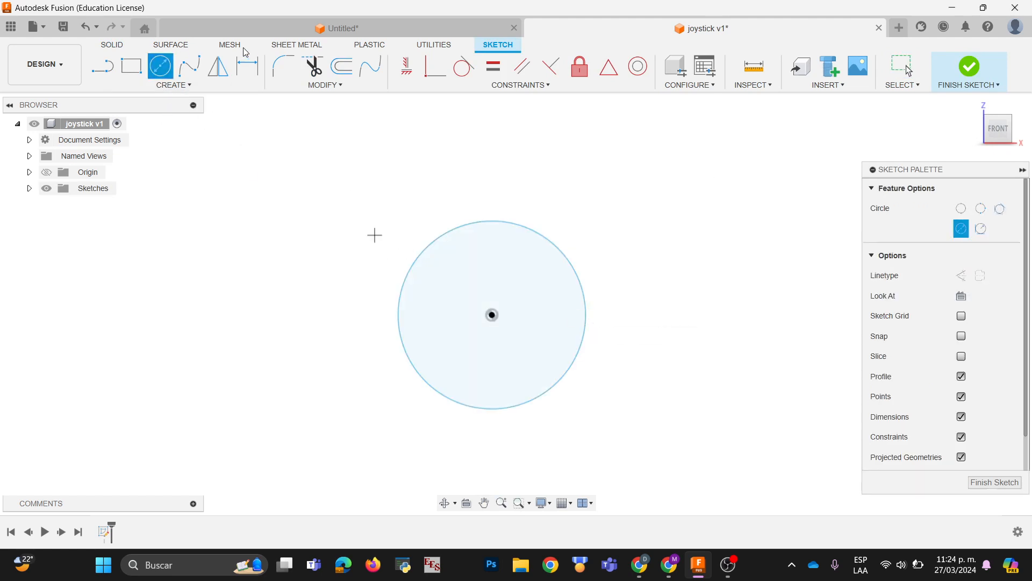
click(247, 65)
click(529, 230)
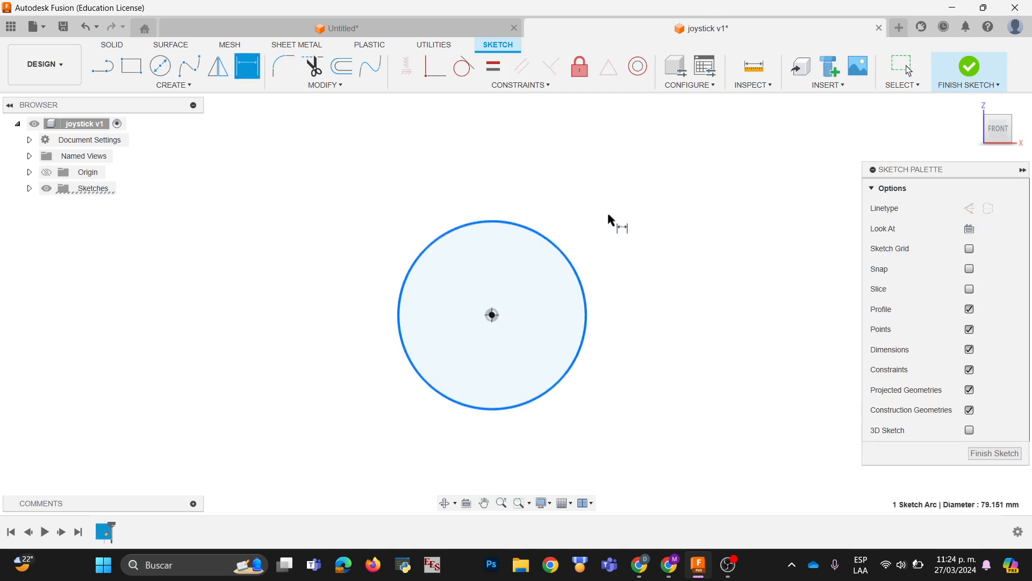
click(609, 215)
text(3)
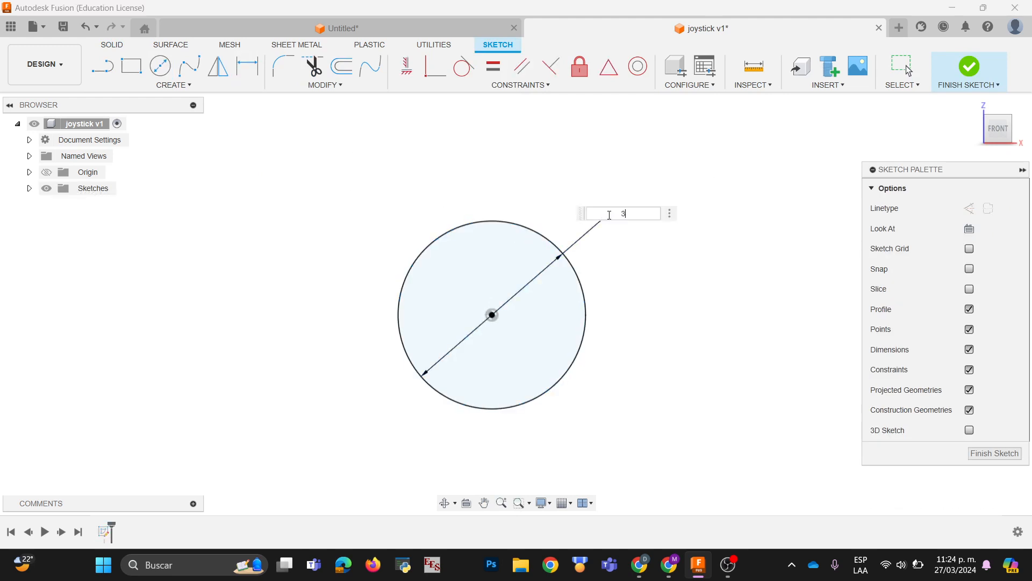
text(0)
key(Return)
scroll(560, 334, up, 5)
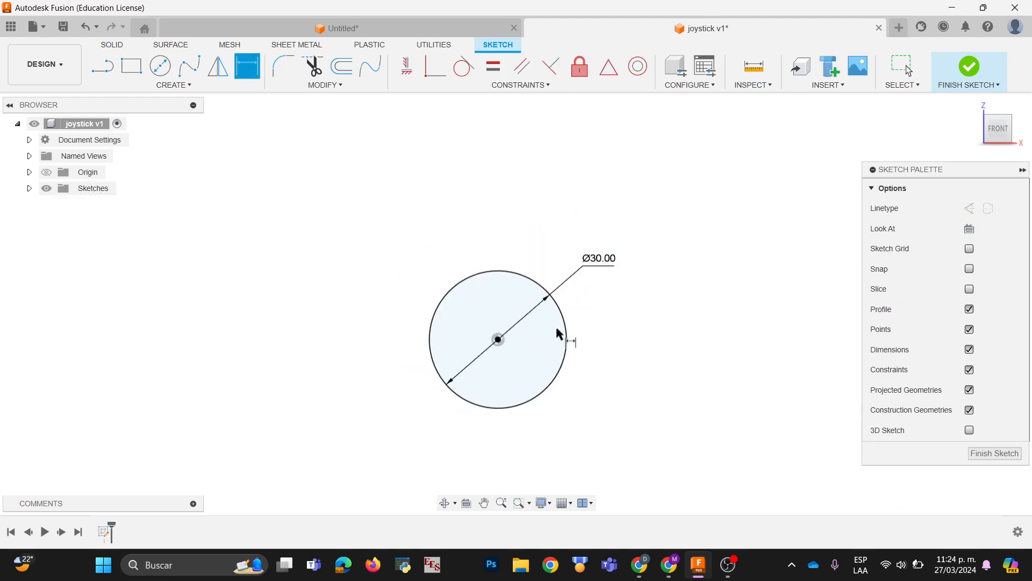
Step: Draw a vertical line from the circle's centre to its top and a horizontal line from the centre to its left edge
click(102, 66)
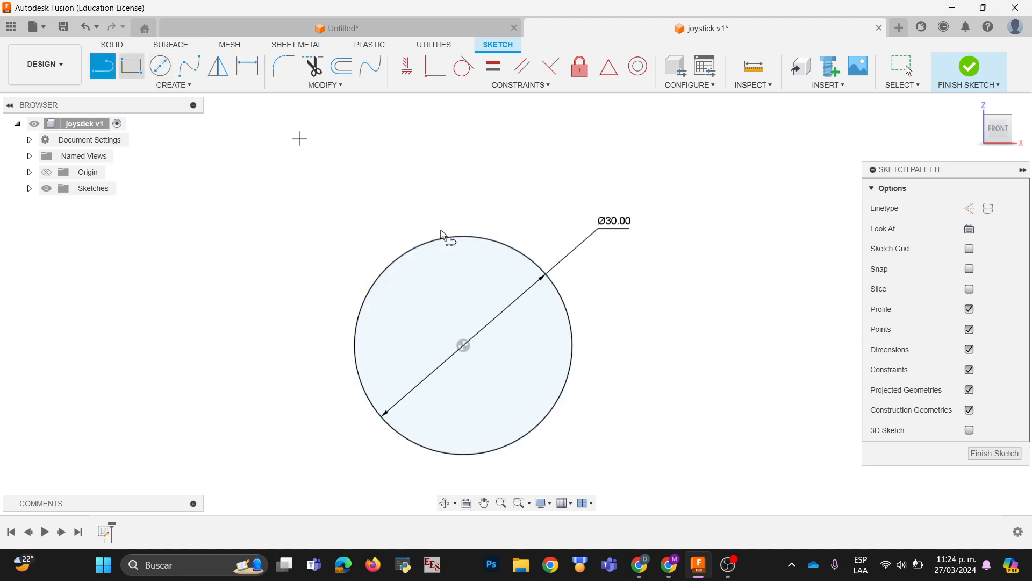
click(464, 344)
scroll(465, 262, down, 1)
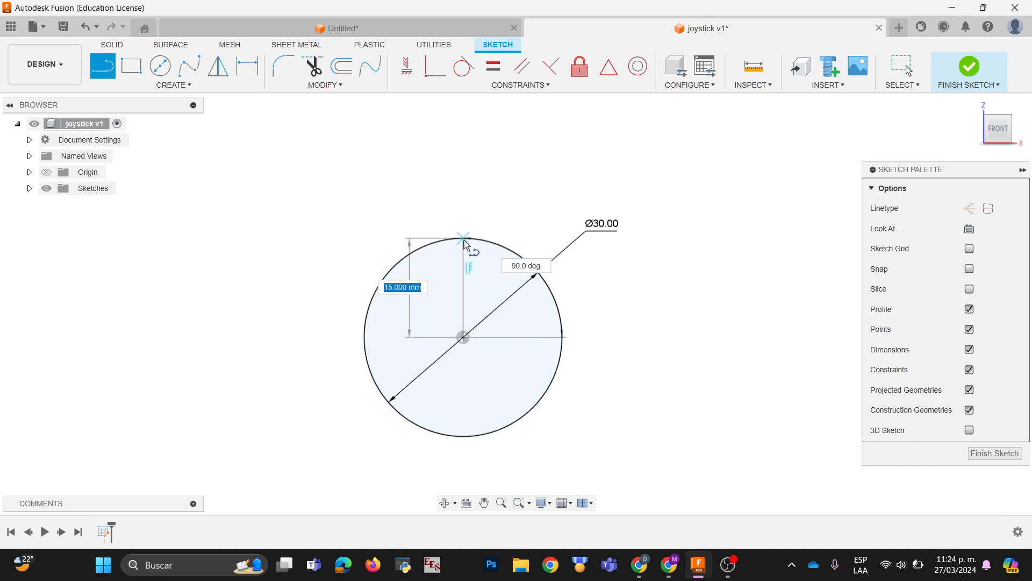
click(463, 239)
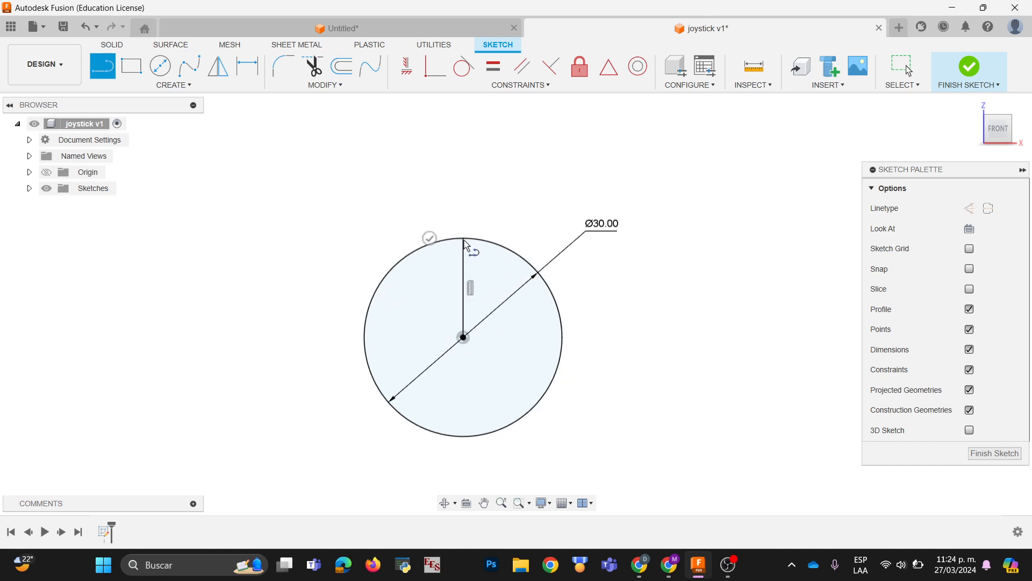
click(463, 338)
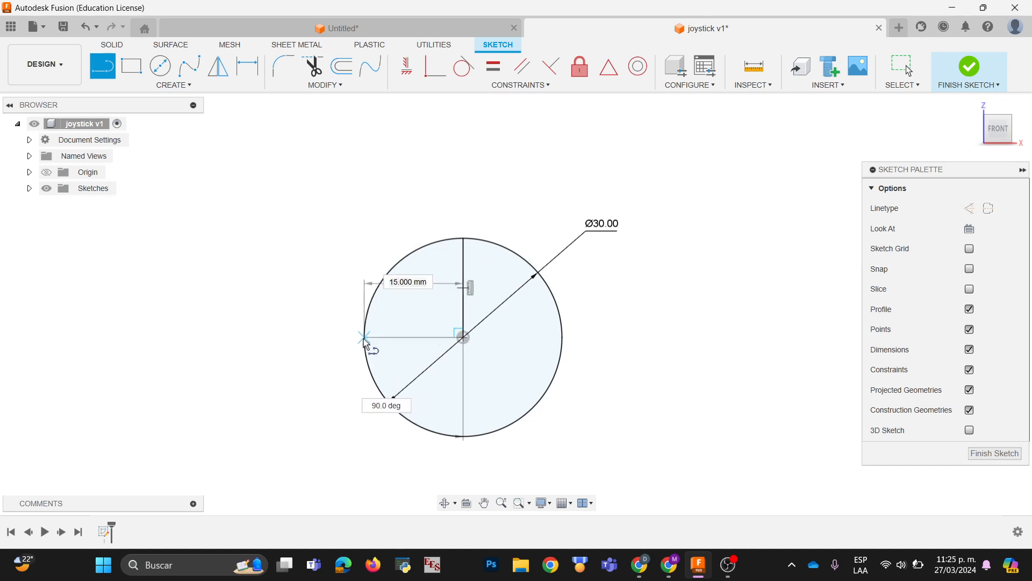
click(364, 337)
Step: Sketch a stem outline about 20 mm high and 8 mm wide, rising from the circle's top, running left and returning down to the circle
middle_drag(467, 227, 454, 349)
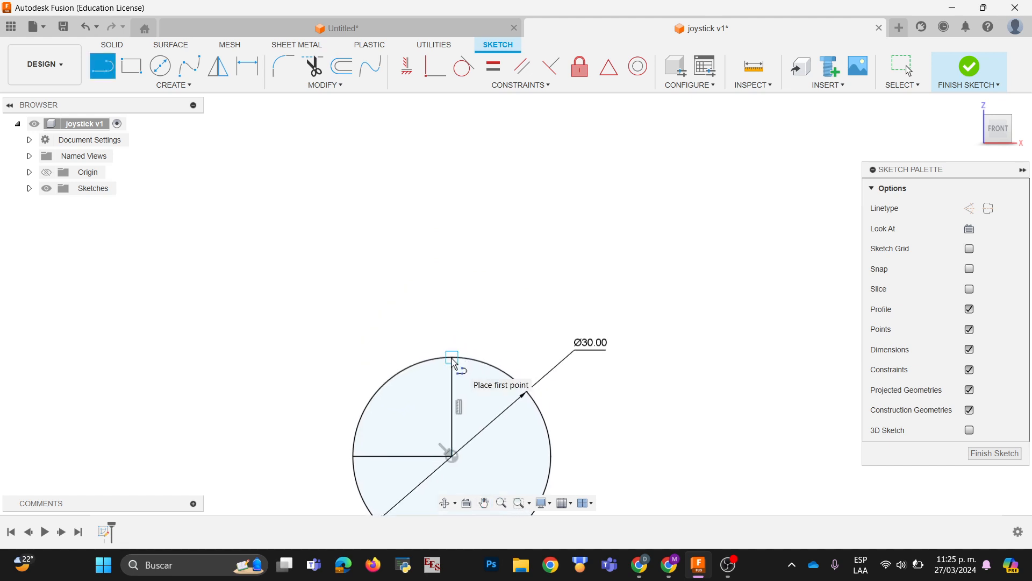
click(451, 357)
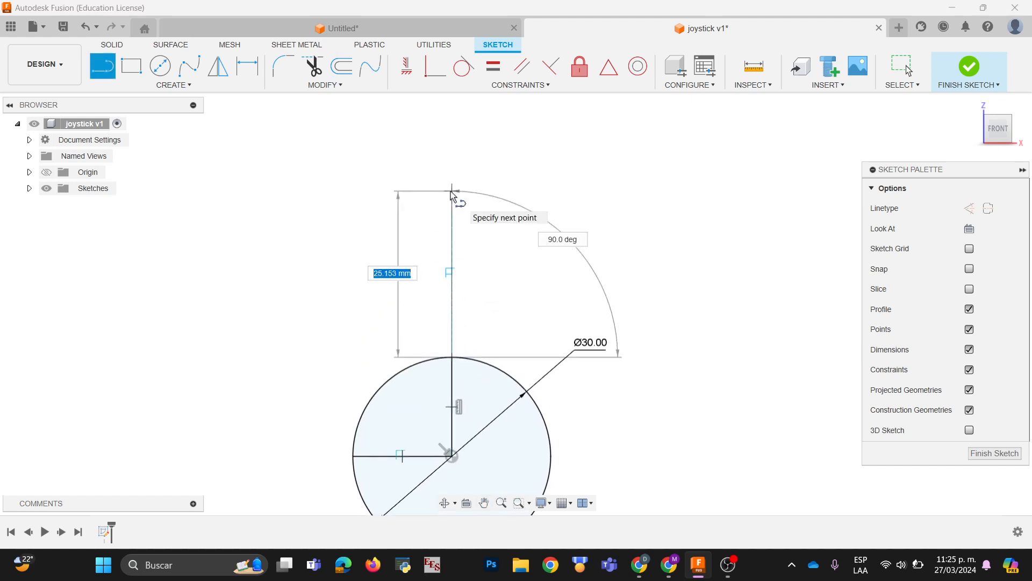
click(452, 229)
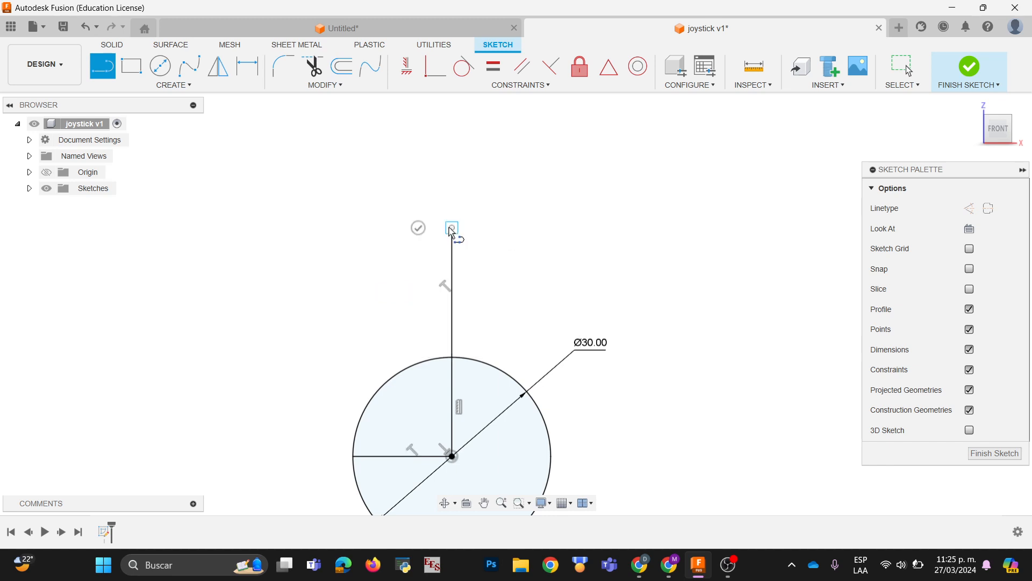
click(397, 228)
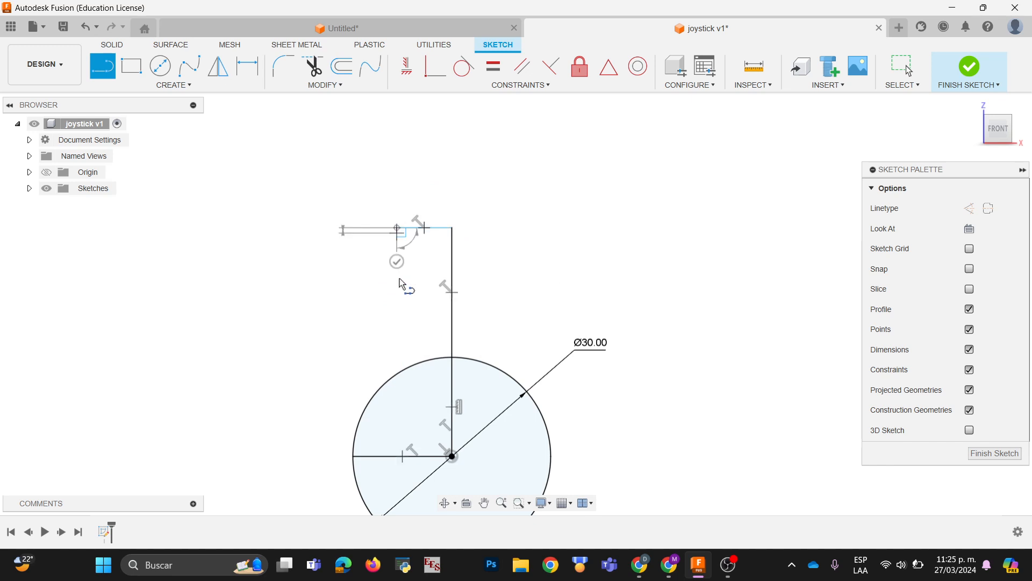
click(400, 378)
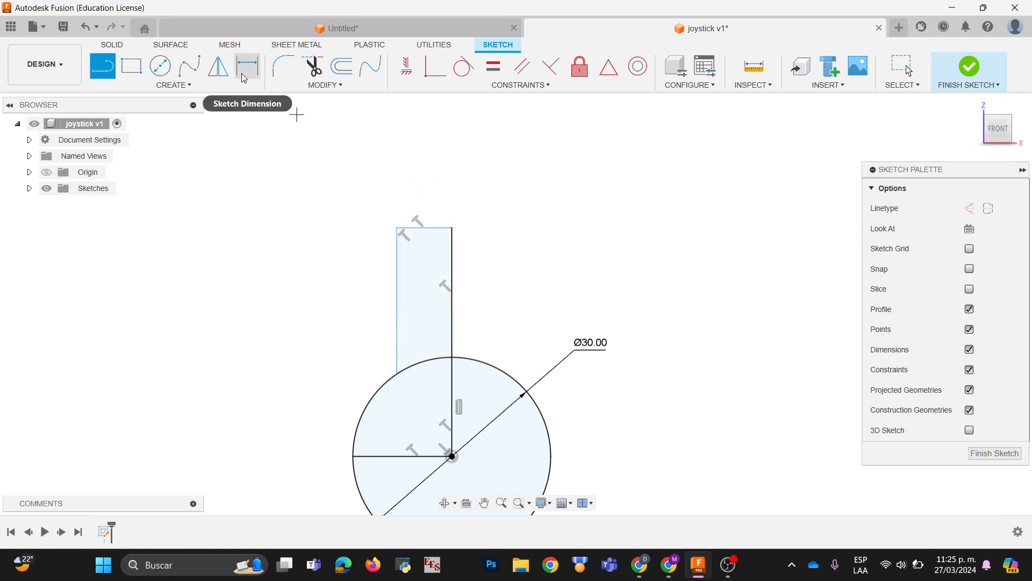
Step: Dimension the stem's right vertical line above the circle at 16 mm
key(d)
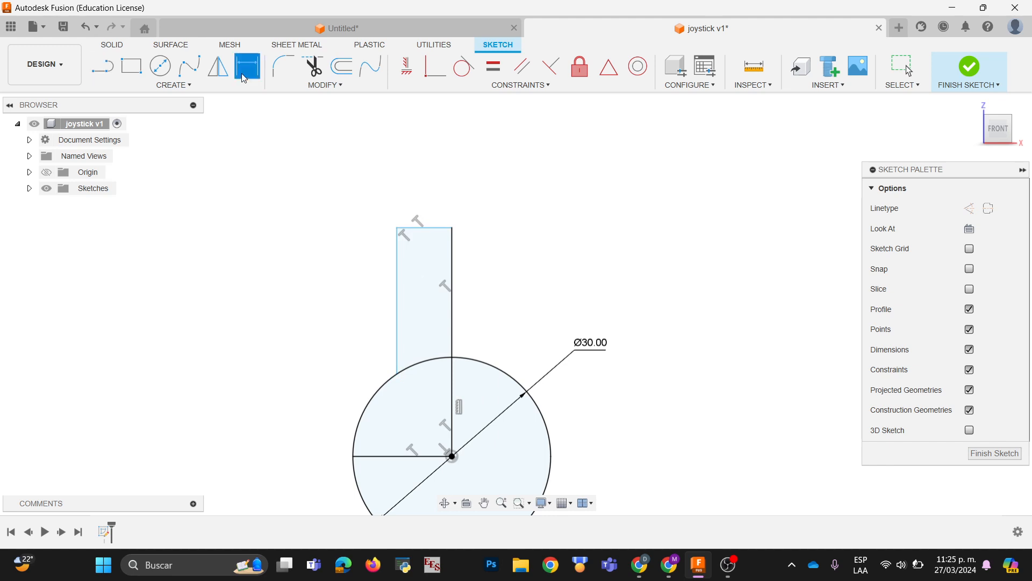
click(453, 263)
click(471, 262)
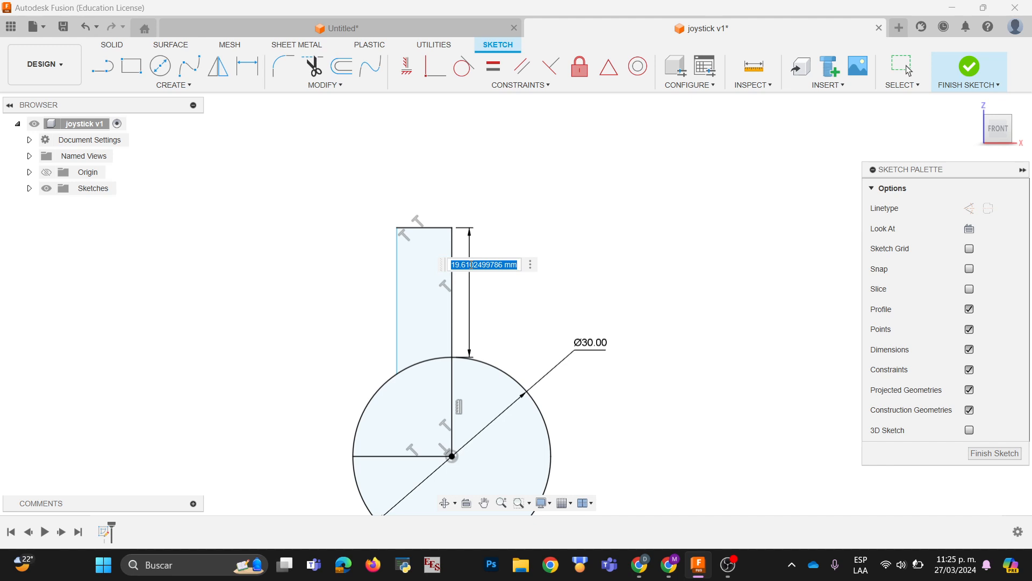
text(2)
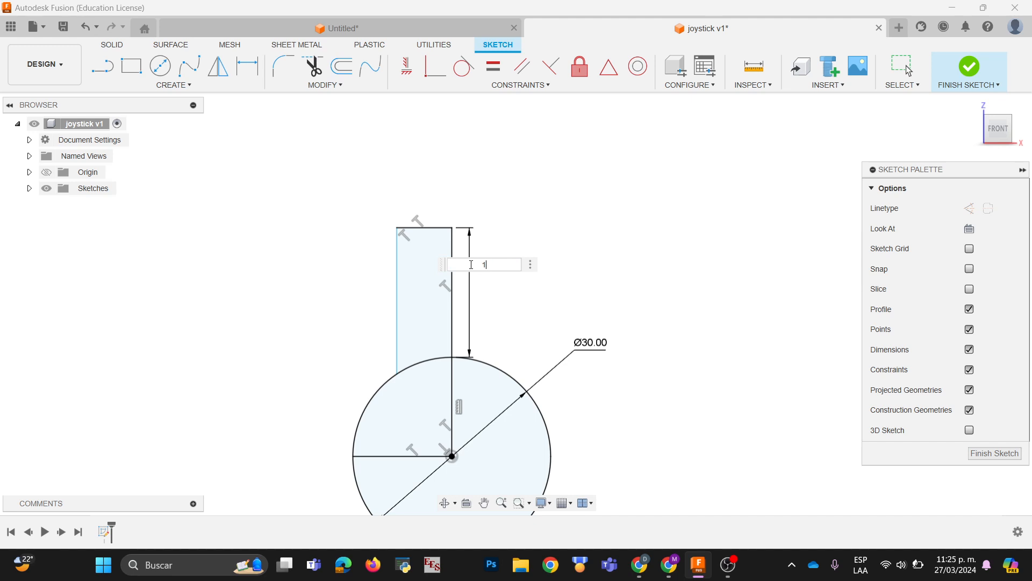
key(Return)
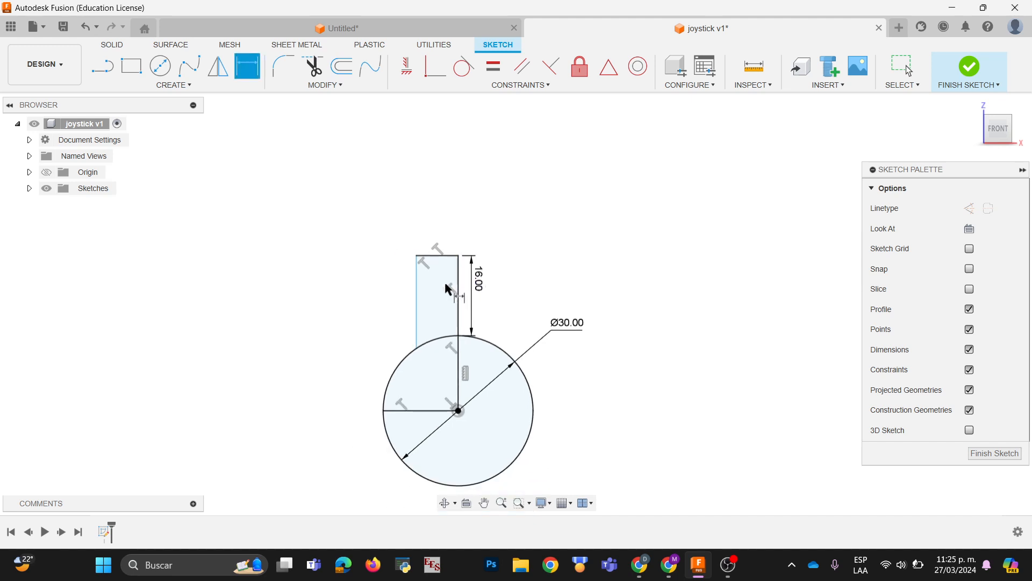
Step: Dimension the stem's top edge and set its width to 7 mm
click(437, 257)
click(444, 221)
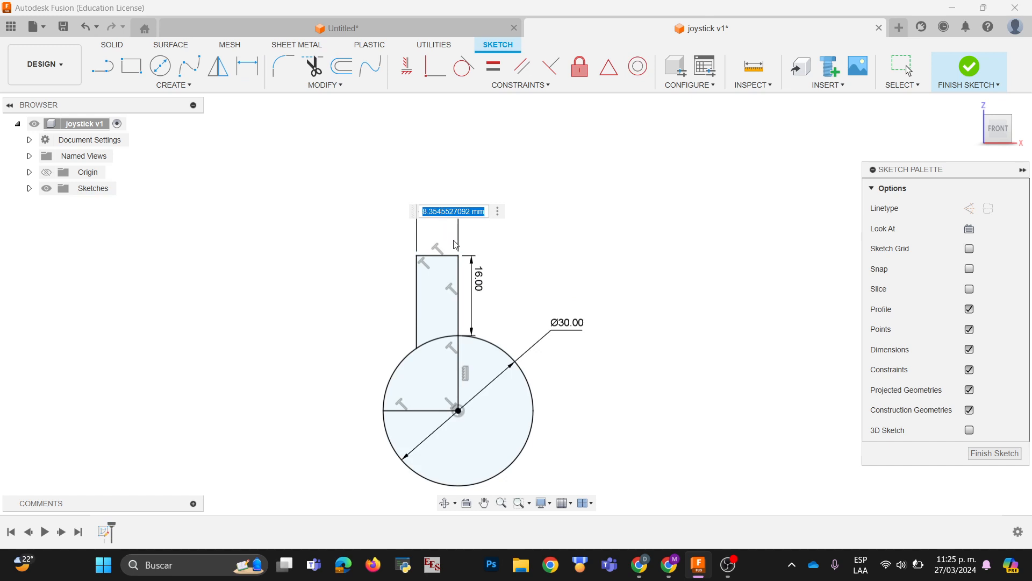
text(5)
key(Return)
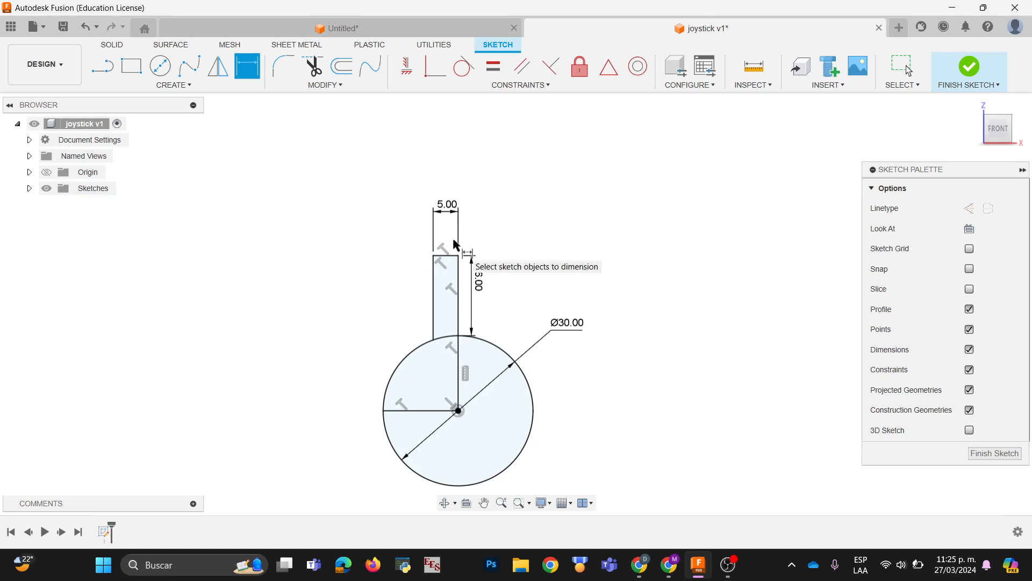
double_click(445, 202)
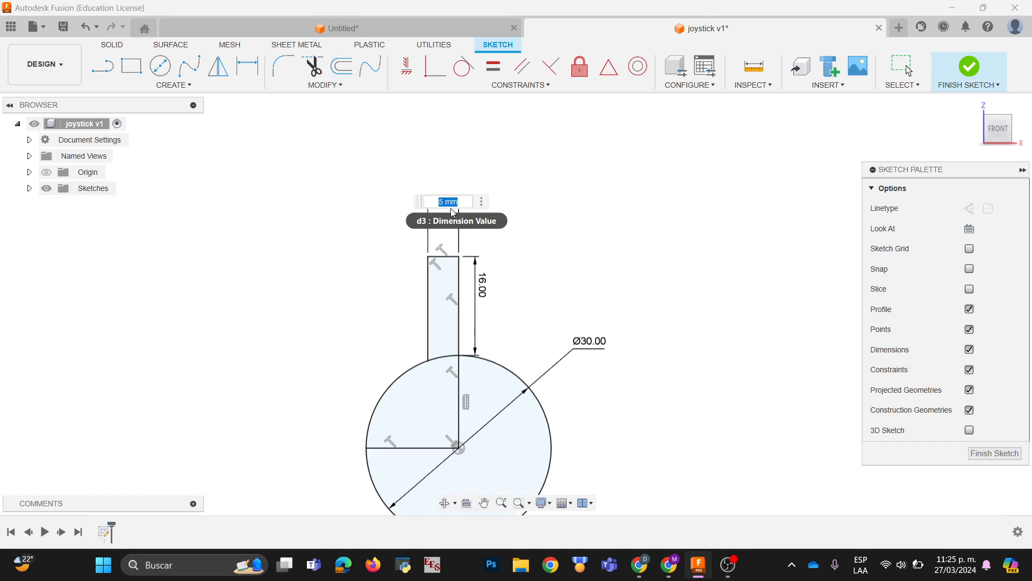
key(Return)
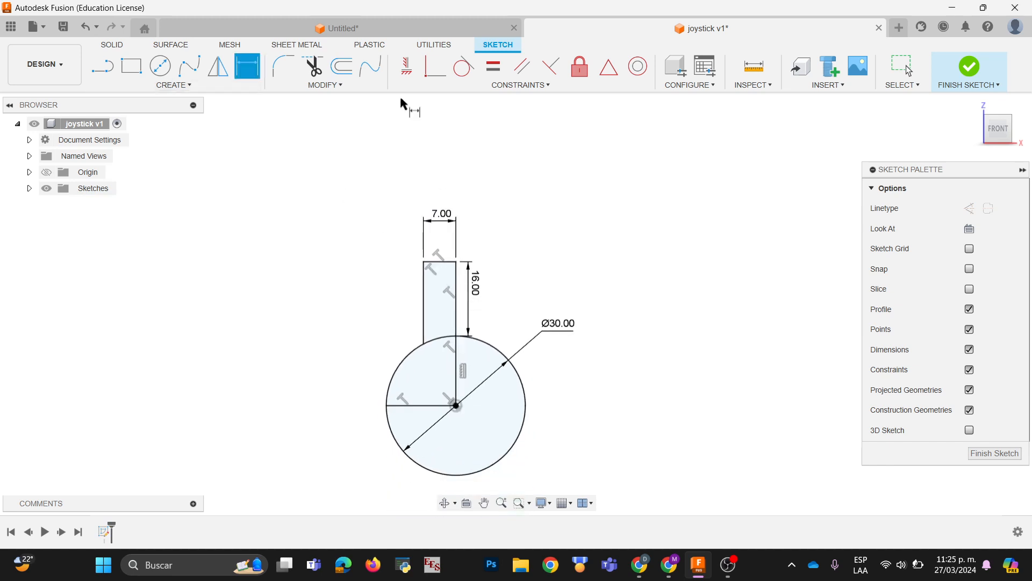
Step: Offset the chained stem outline inward by 0.5 mm
click(341, 69)
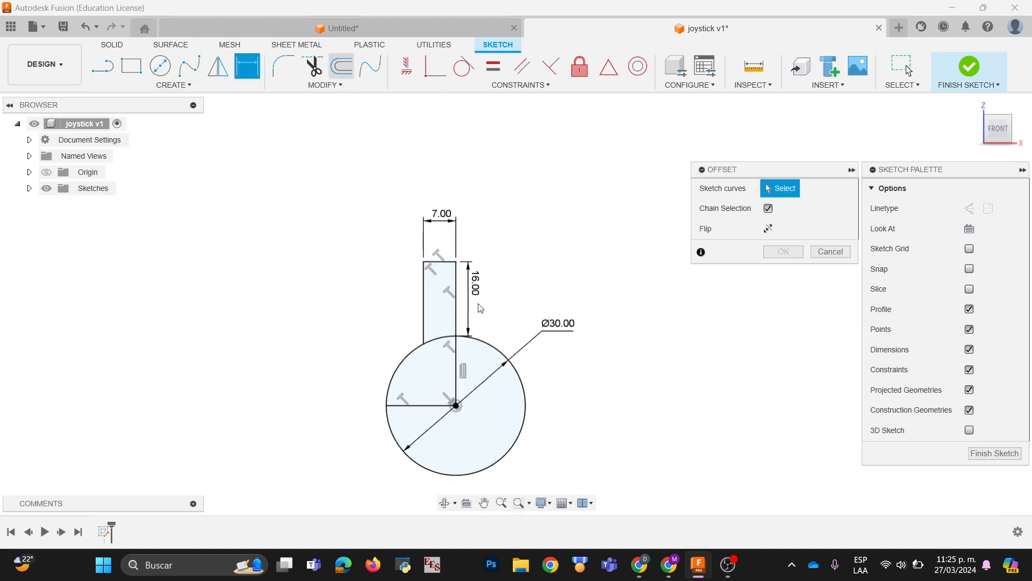
click(424, 315)
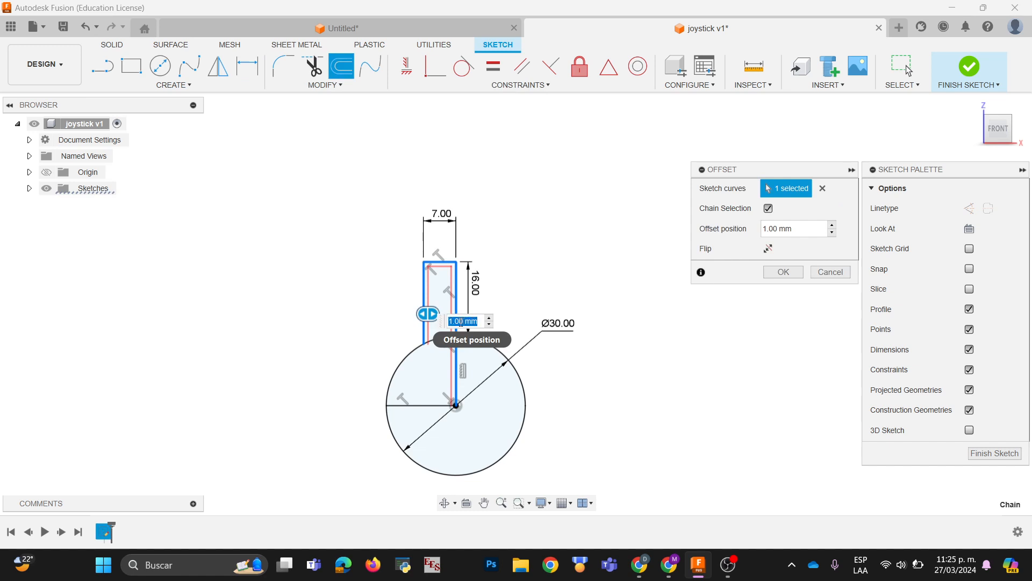
text(0.5)
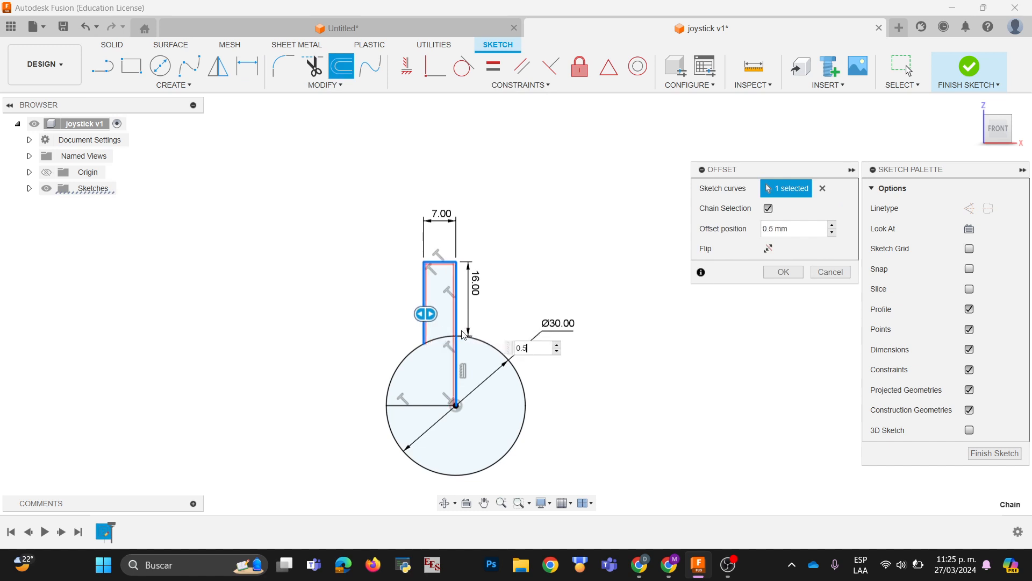
scroll(467, 349, up, 1)
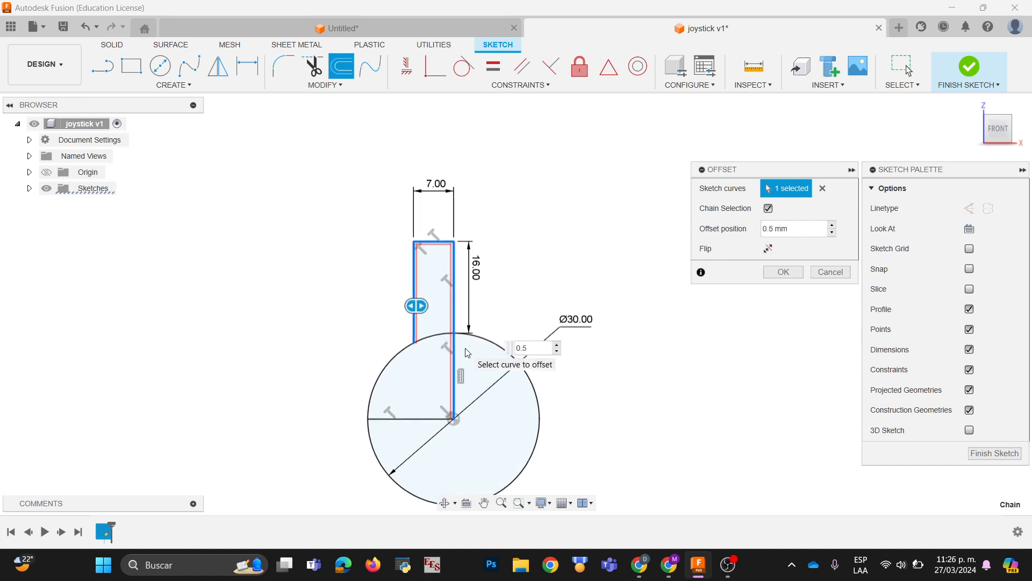
click(784, 273)
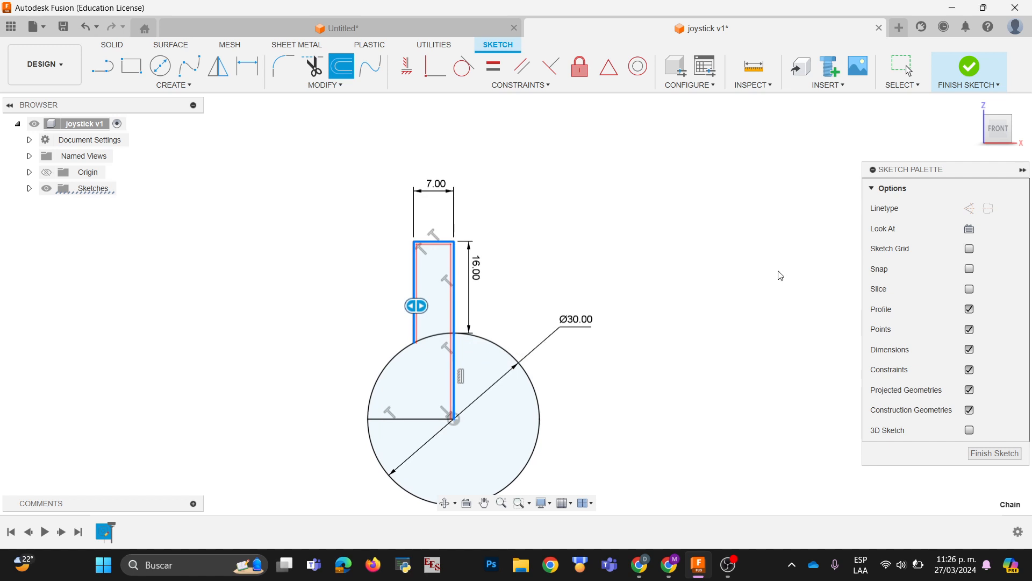
Step: Offset the 30 mm circle inward by 1 mm
click(349, 69)
click(409, 355)
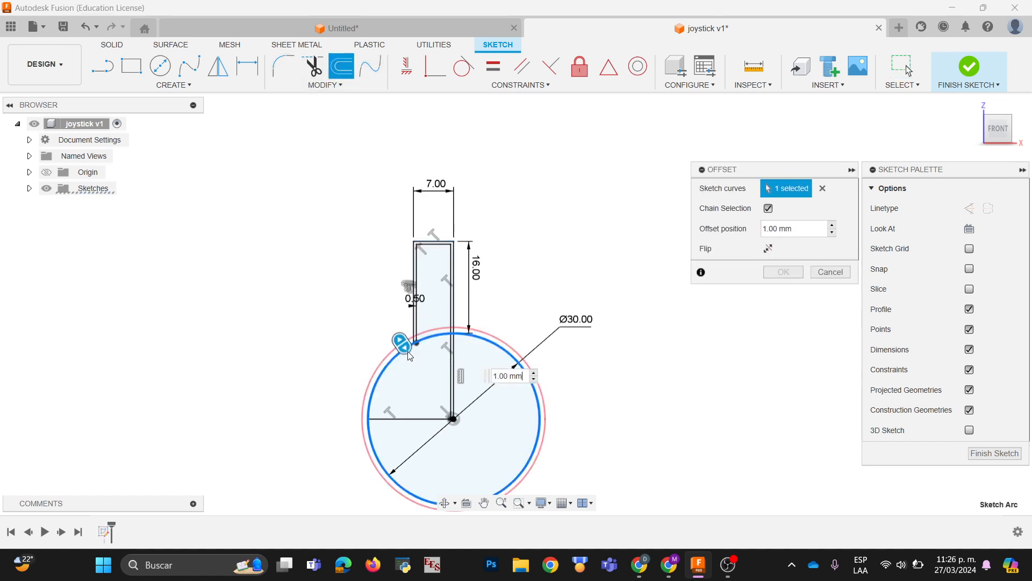
drag(409, 355, 419, 359)
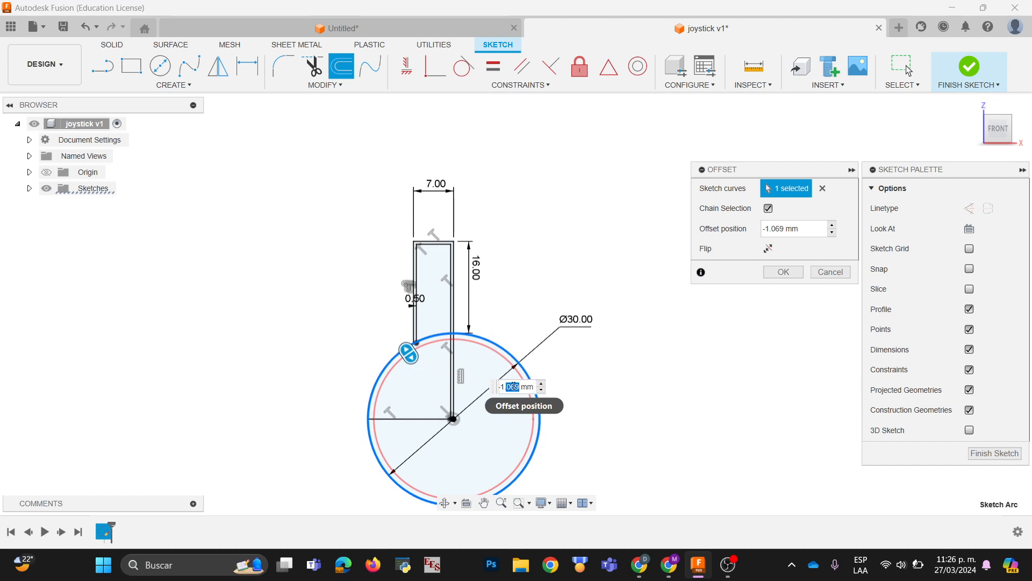
text(-1.)
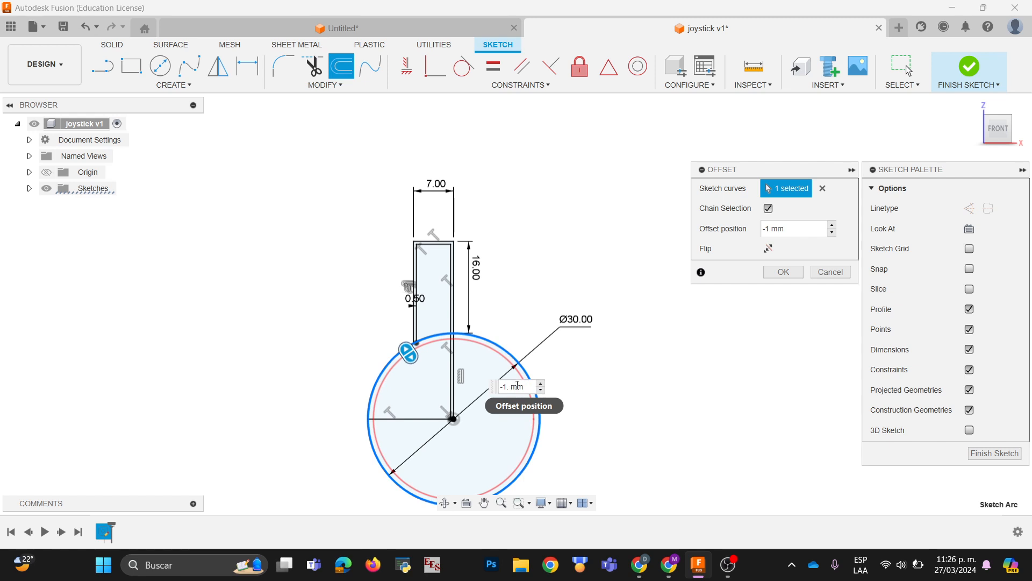
key(BackSpace)
click(784, 272)
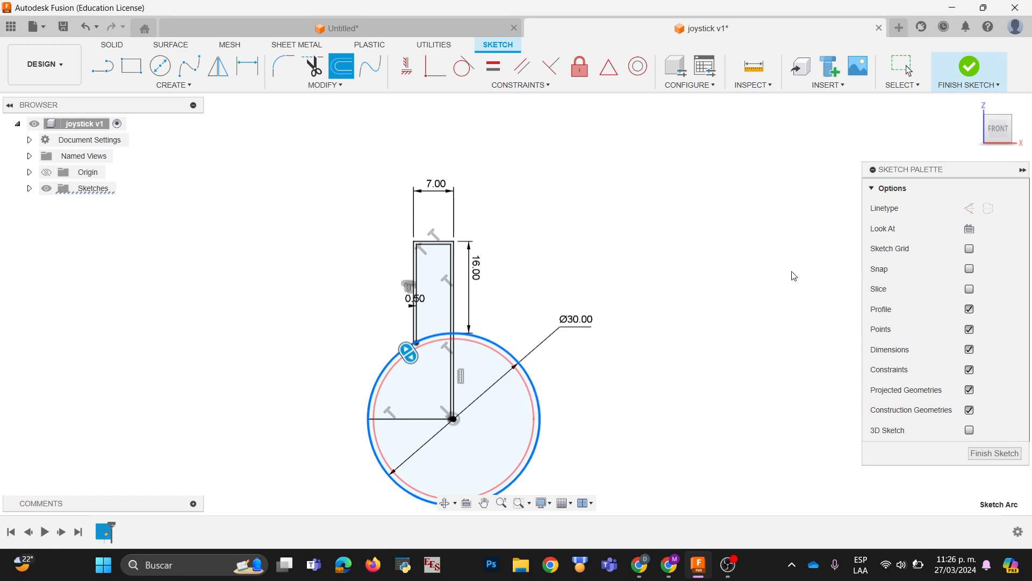
Step: Draw a short horizontal line from the inner stem outline's upper-right corner to the stem's outer right line
scroll(449, 335, up, 5)
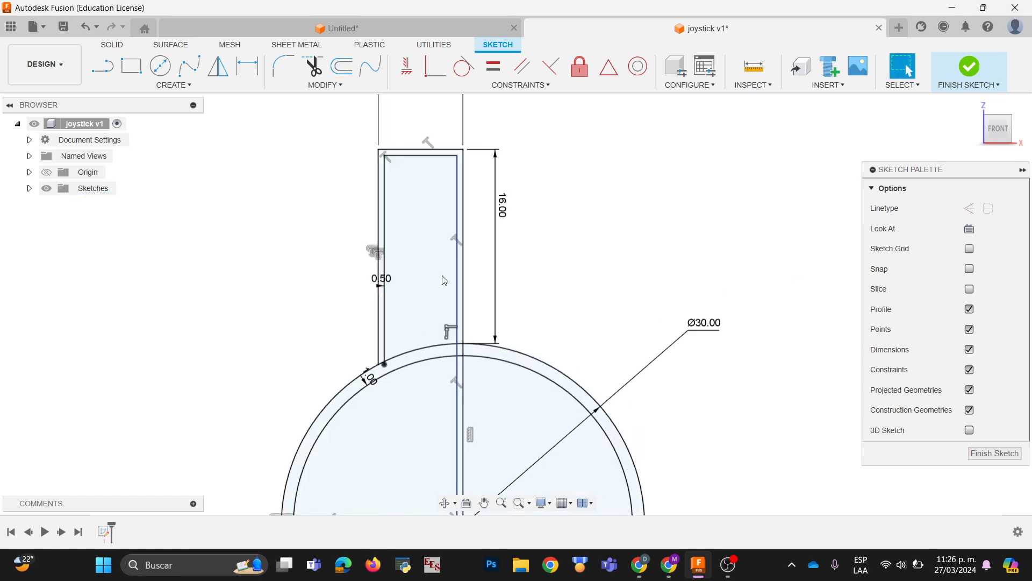
click(102, 68)
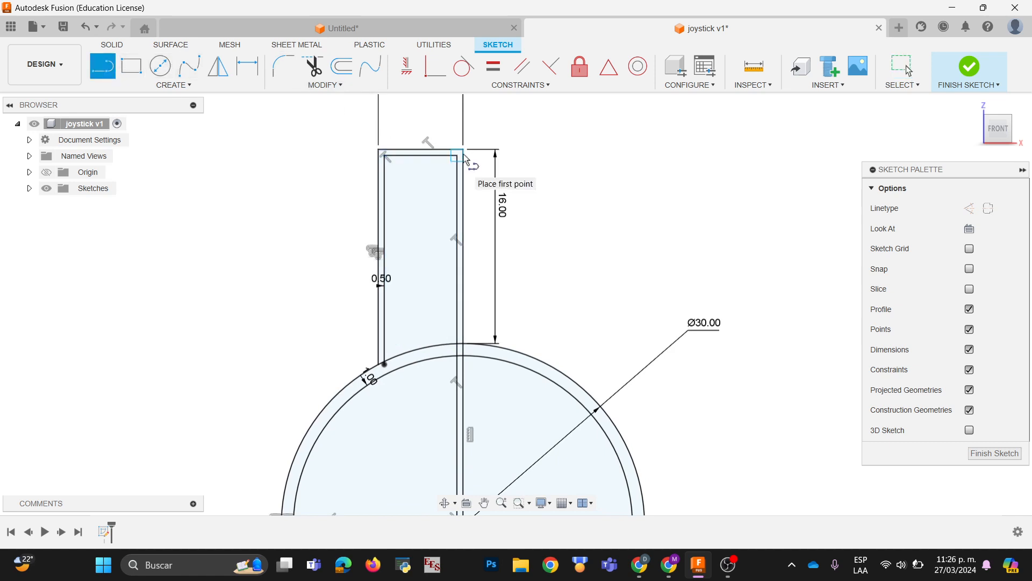
scroll(460, 164, up, 4)
click(445, 159)
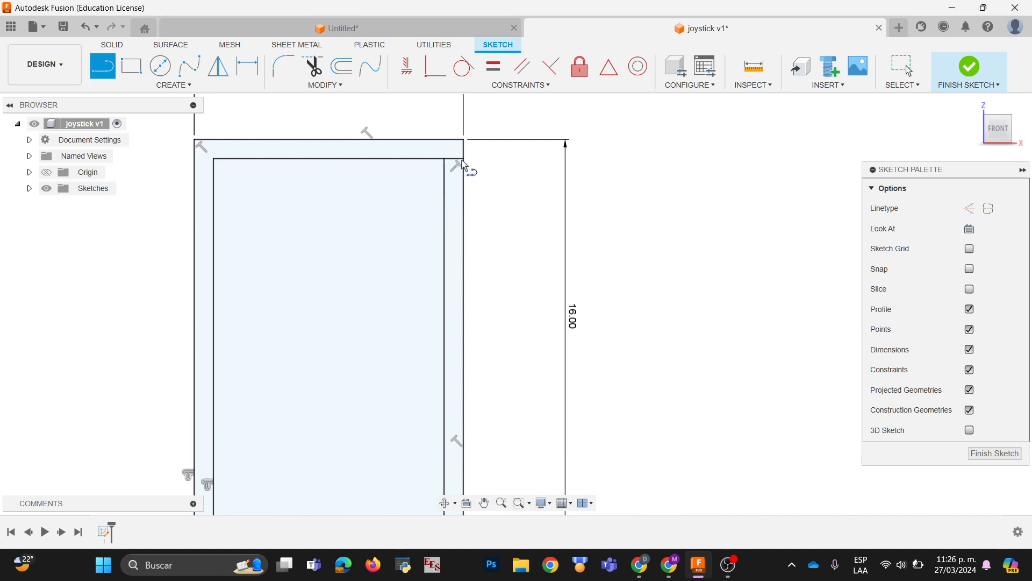
scroll(465, 220, down, 5)
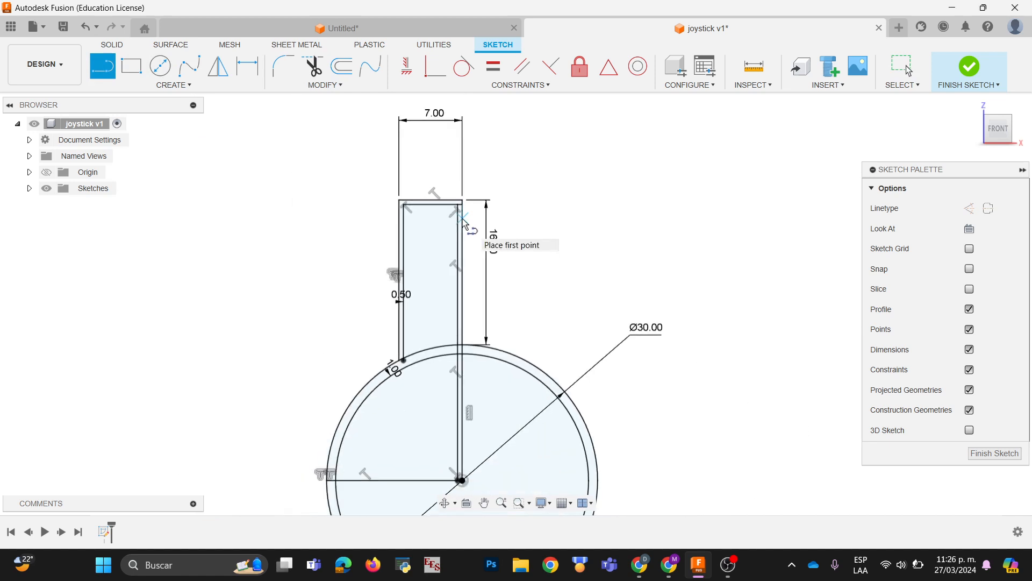
Step: Trim the inner vertical stem line where it runs through the ball's wall and on down to the circle's centre
scroll(462, 349, up, 2)
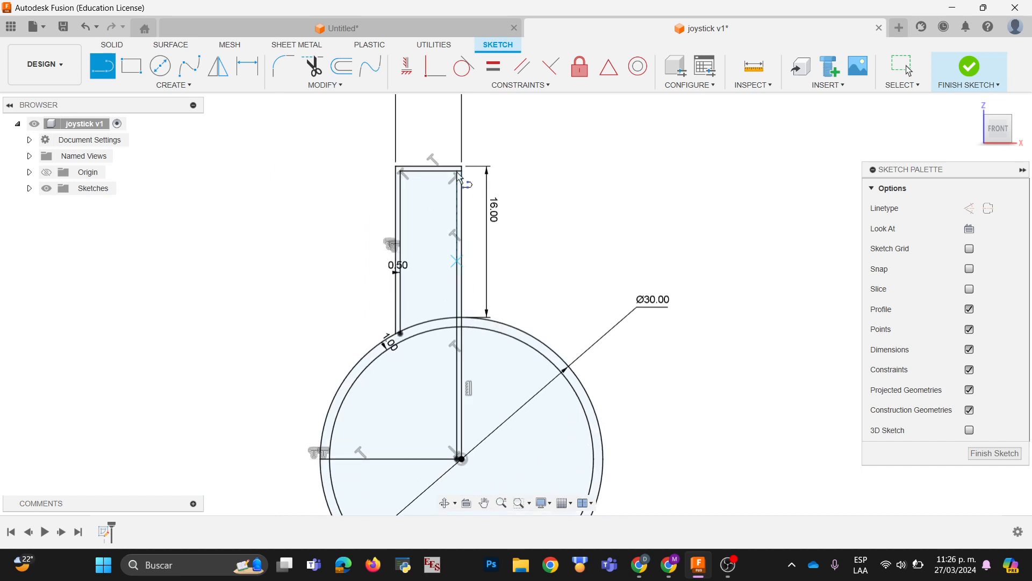
click(313, 69)
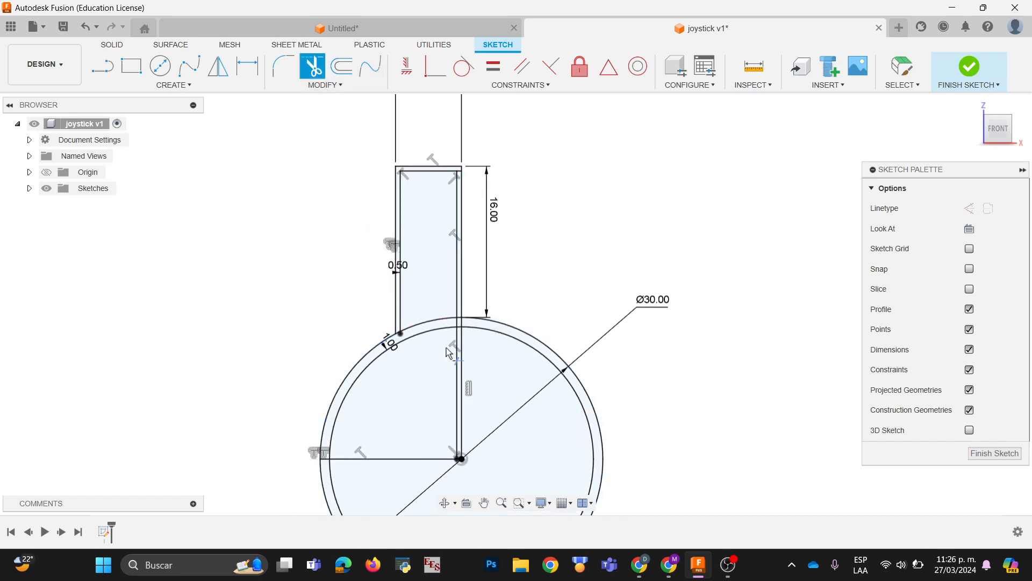
scroll(447, 343, up, 3)
scroll(468, 308, down, 2)
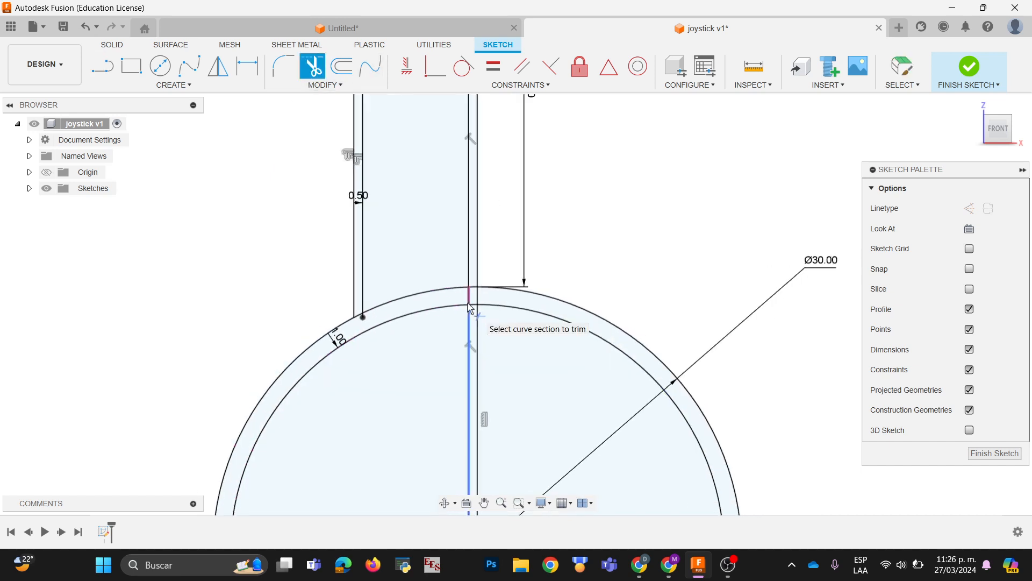
scroll(469, 308, down, 1)
scroll(468, 302, up, 4)
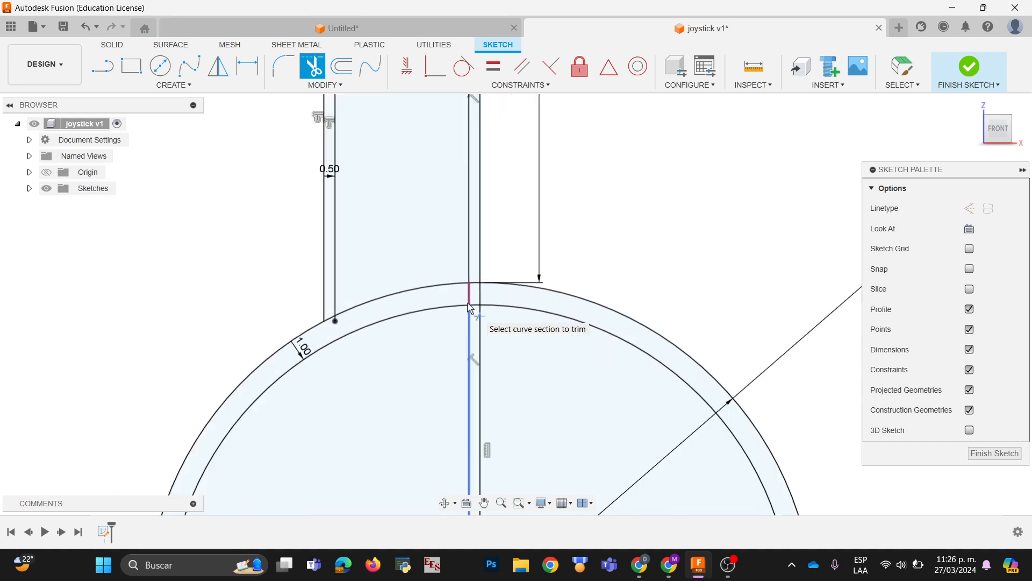
click(470, 295)
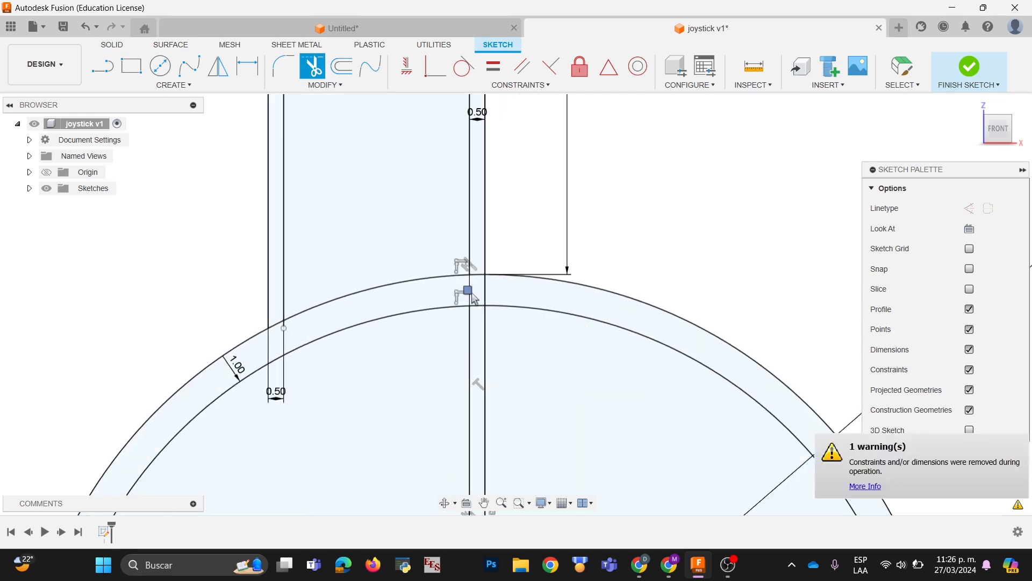
click(471, 343)
scroll(471, 342, down, 8)
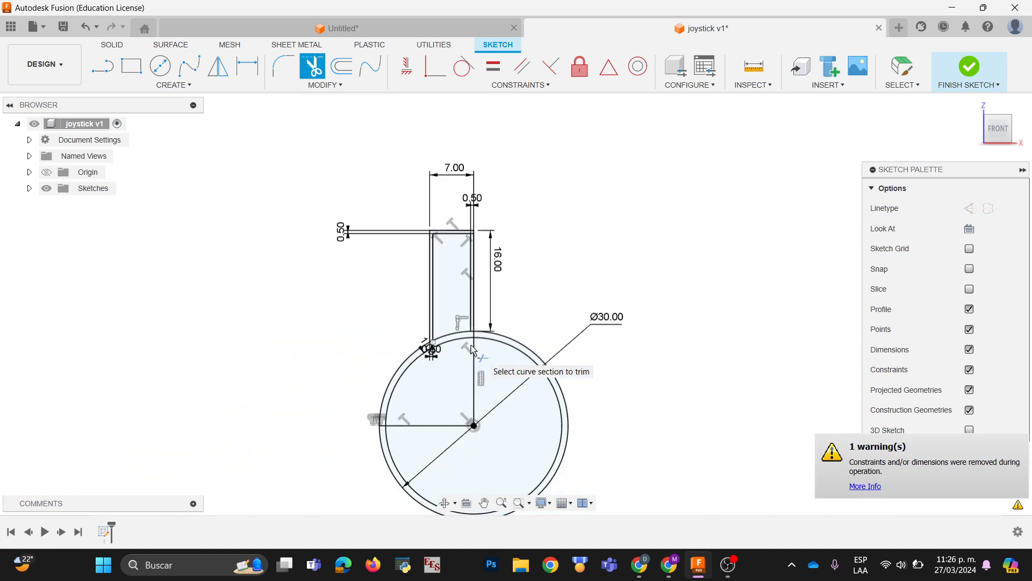
scroll(473, 349, up, 3)
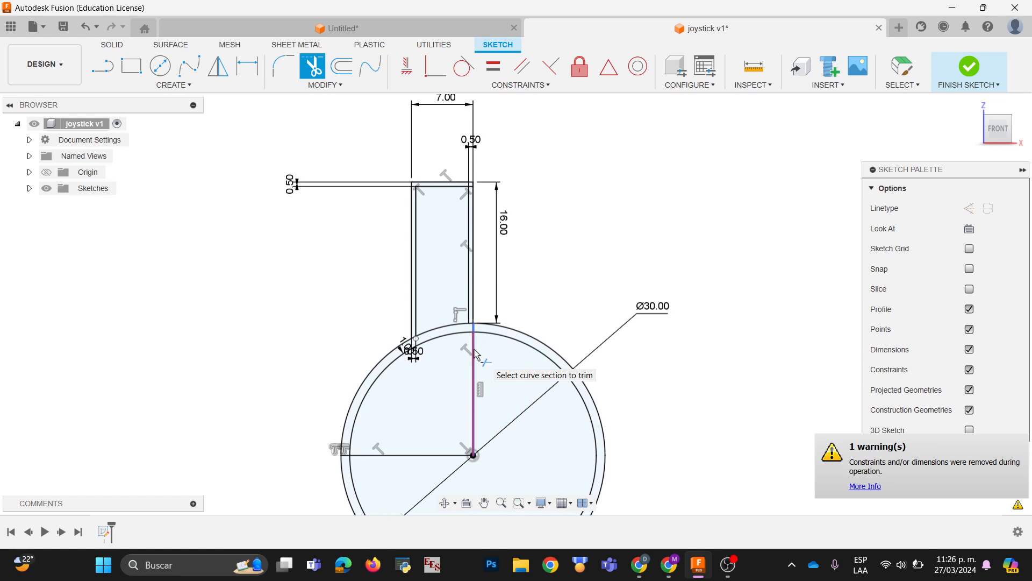
scroll(475, 353, down, 4)
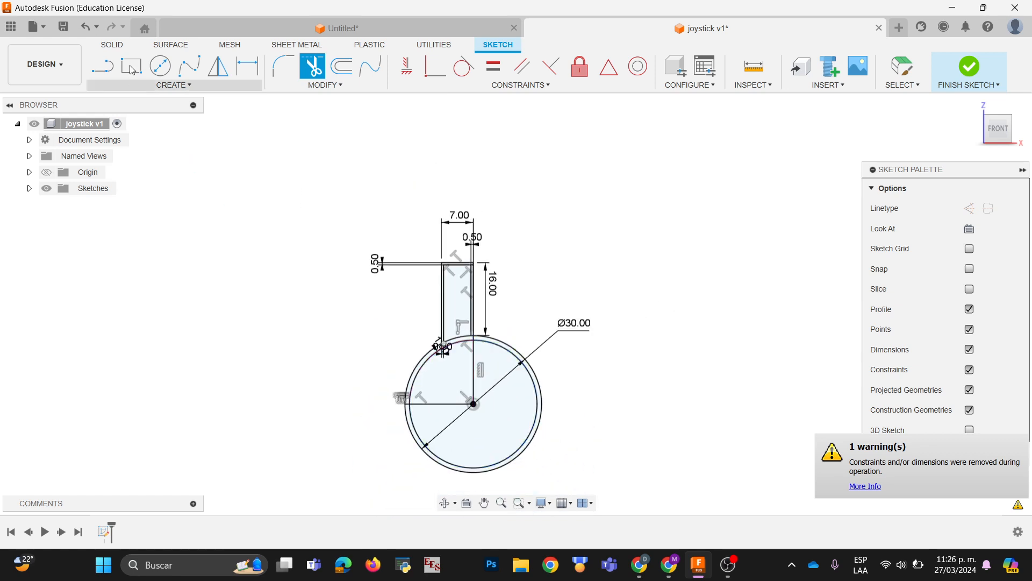
Step: Revolve the stem wall and upper-left ball wall profiles 360 degrees about the vertical centre line as a new component
click(123, 44)
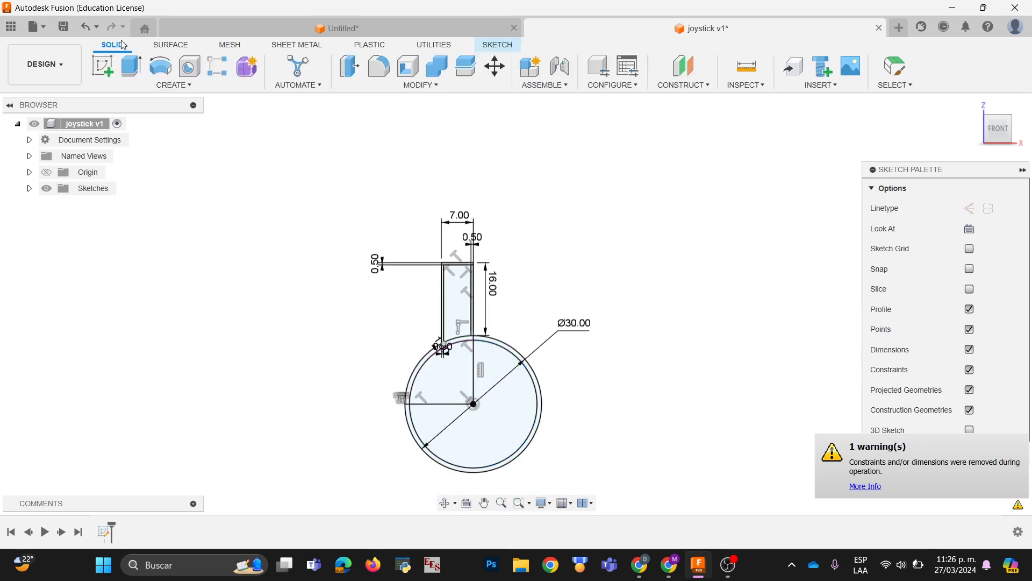
click(157, 74)
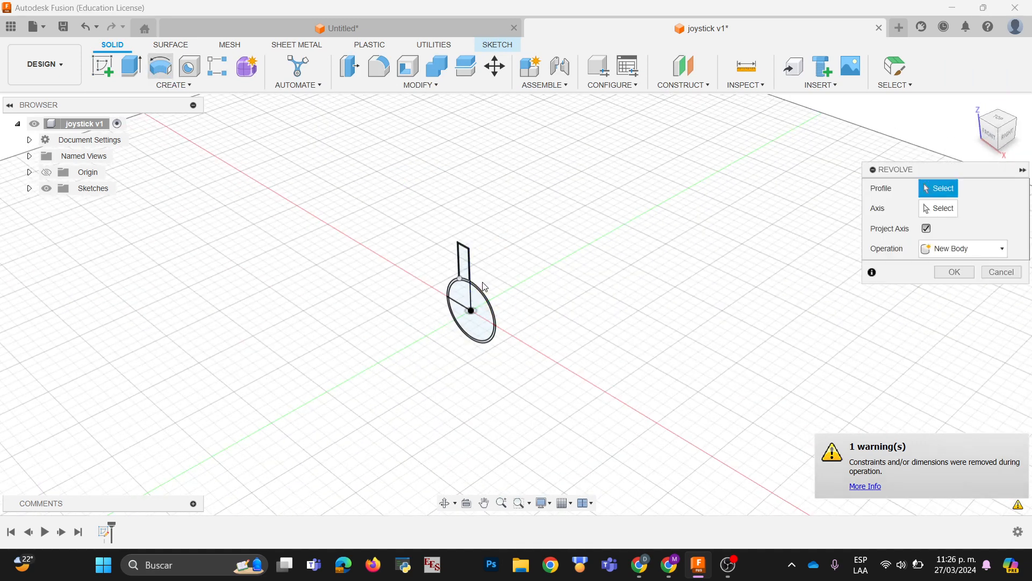
scroll(469, 278, up, 5)
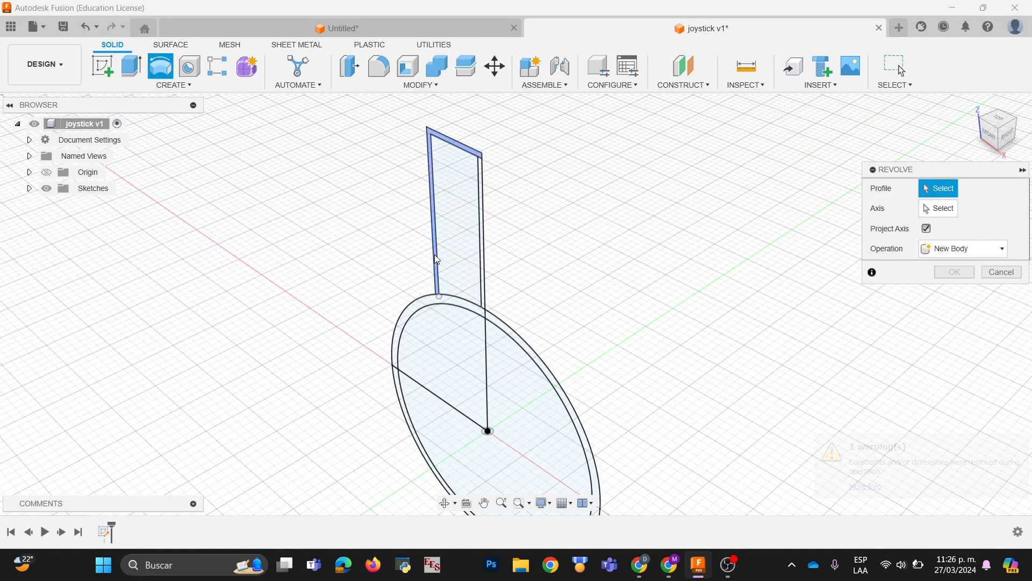
click(436, 258)
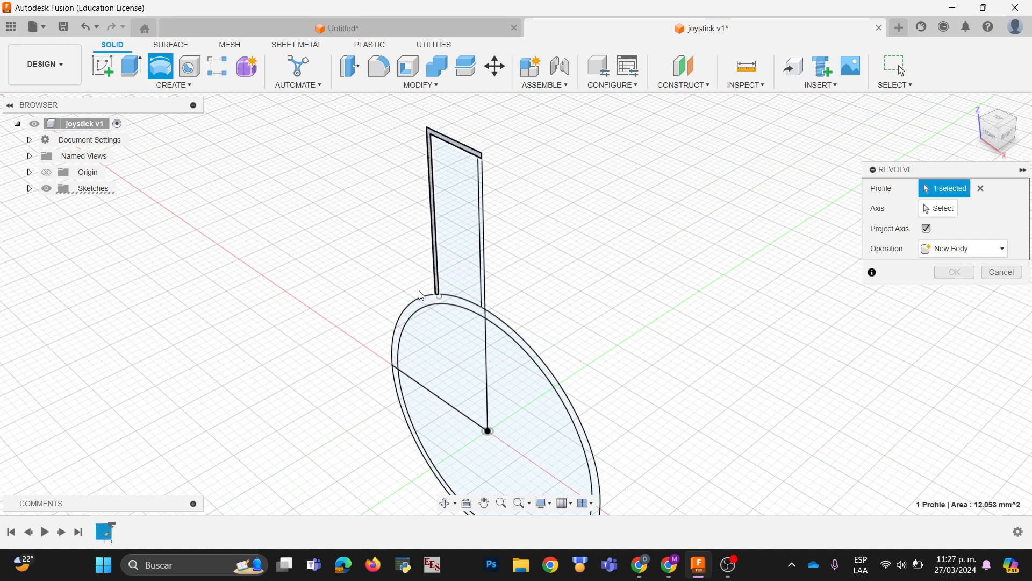
click(418, 303)
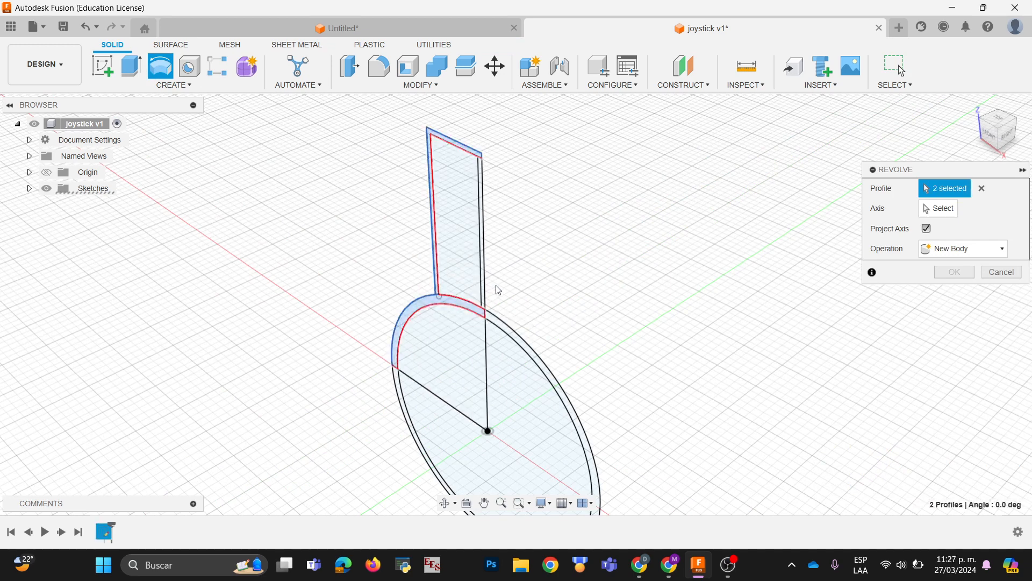
shift+middle_drag(515, 287, 541, 260)
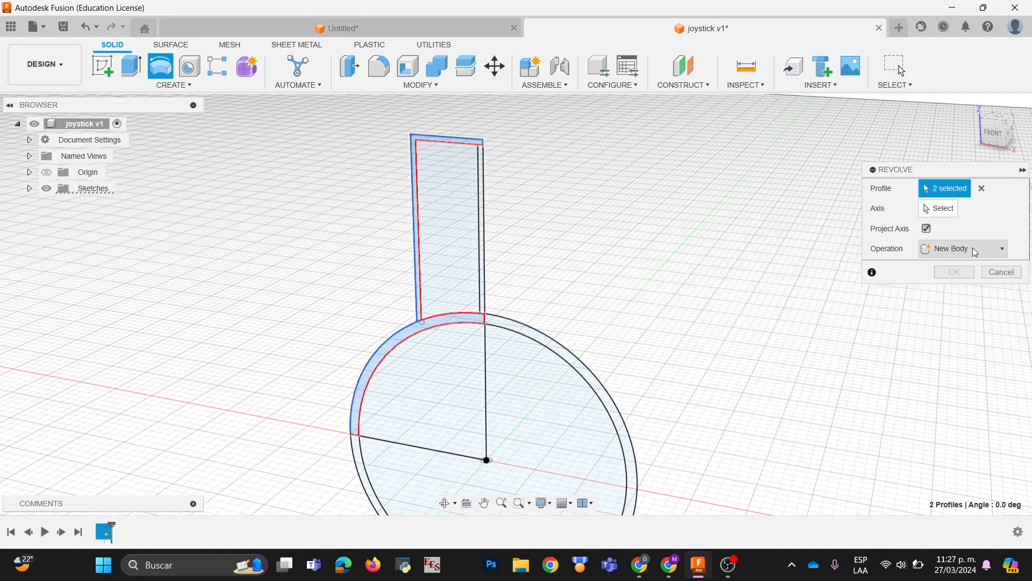
click(954, 215)
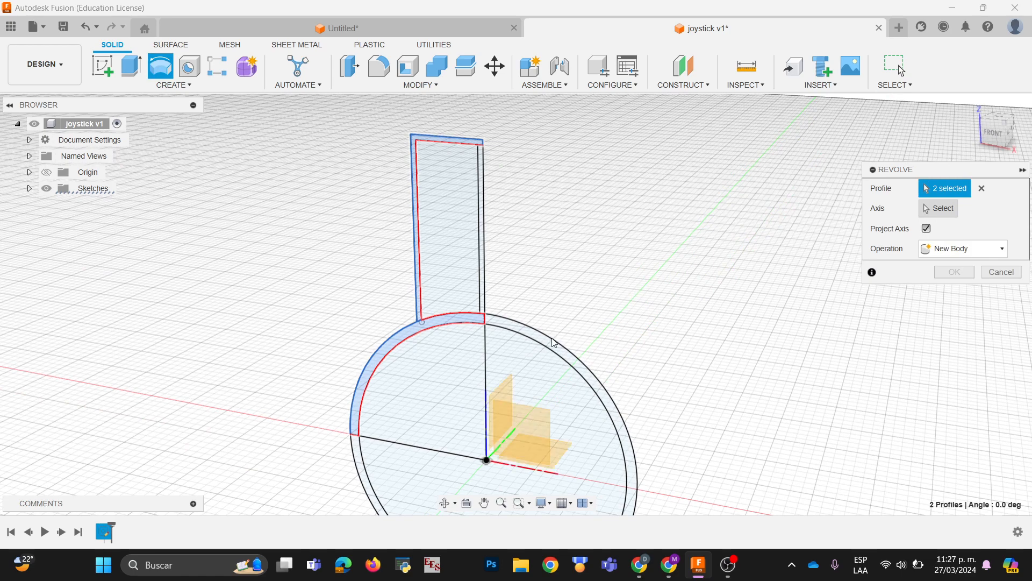
click(487, 363)
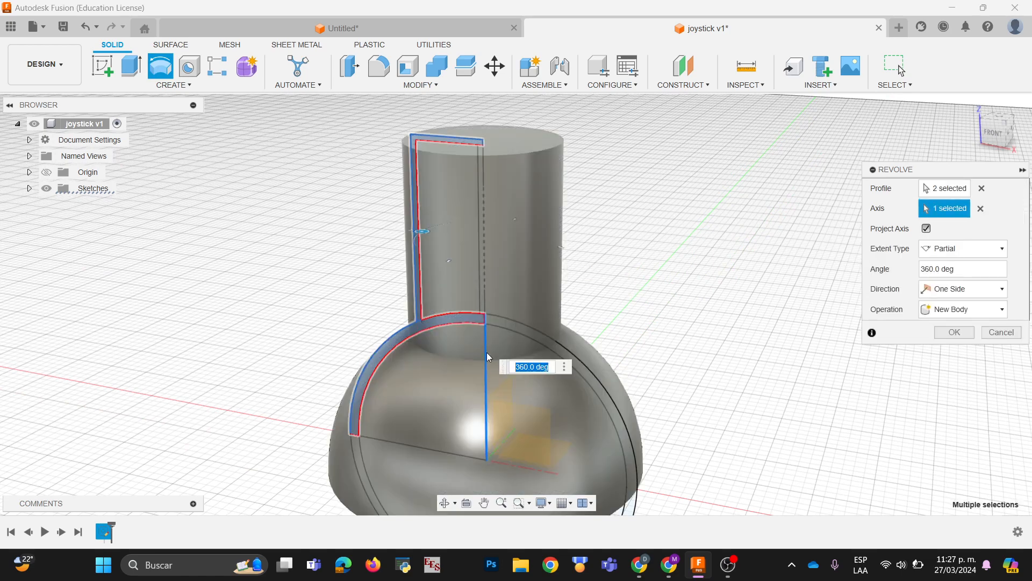
shift+middle_drag(460, 392, 508, 363)
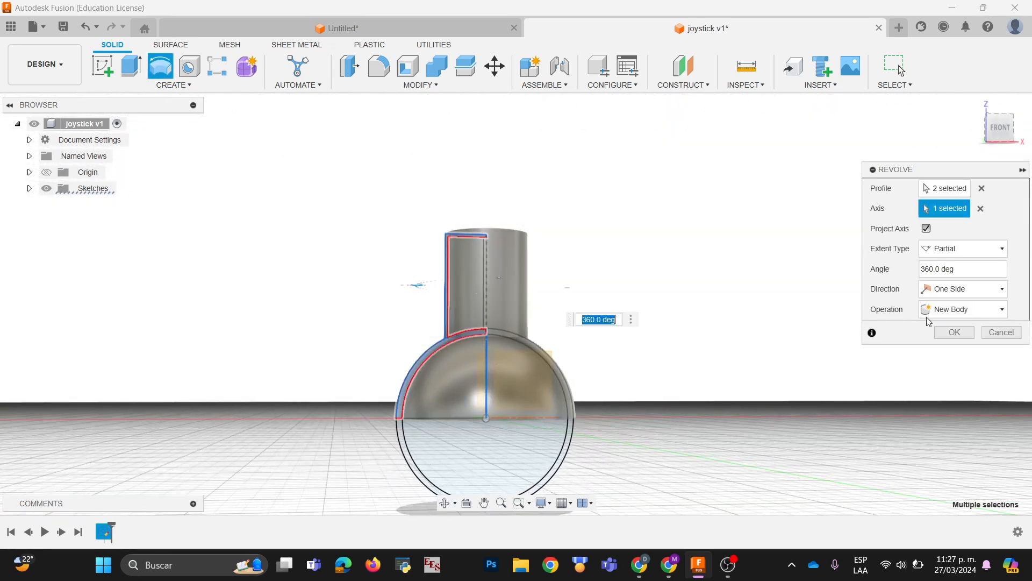
click(934, 317)
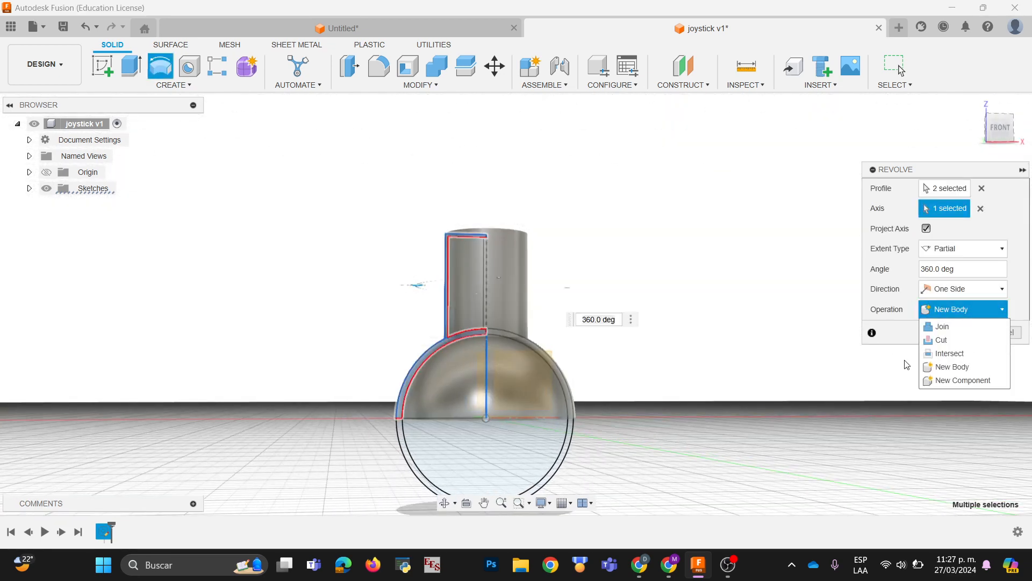
click(946, 380)
click(945, 336)
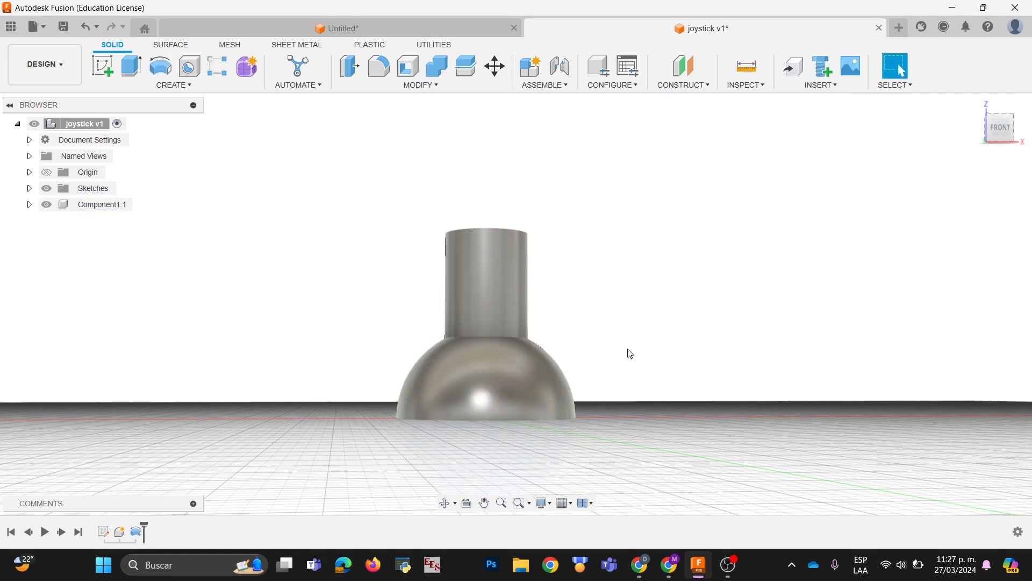
Step: Examine the revolved joystick component from the front and its hollow underside
mouse_move(553, 314)
shift+middle_down()
mouse_move(606, 268)
mouse_move(609, 291)
mouse_move(569, 323)
mouse_move(553, 295)
mouse_move(557, 317)
shift+middle_up()
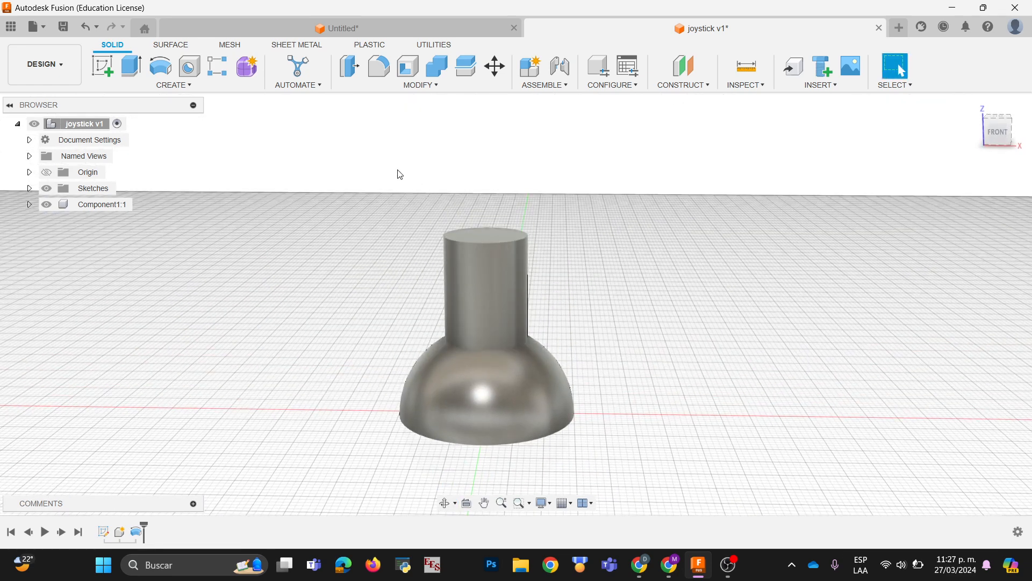
drag(397, 170, 566, 249)
shift+middle_drag(611, 283, 597, 165)
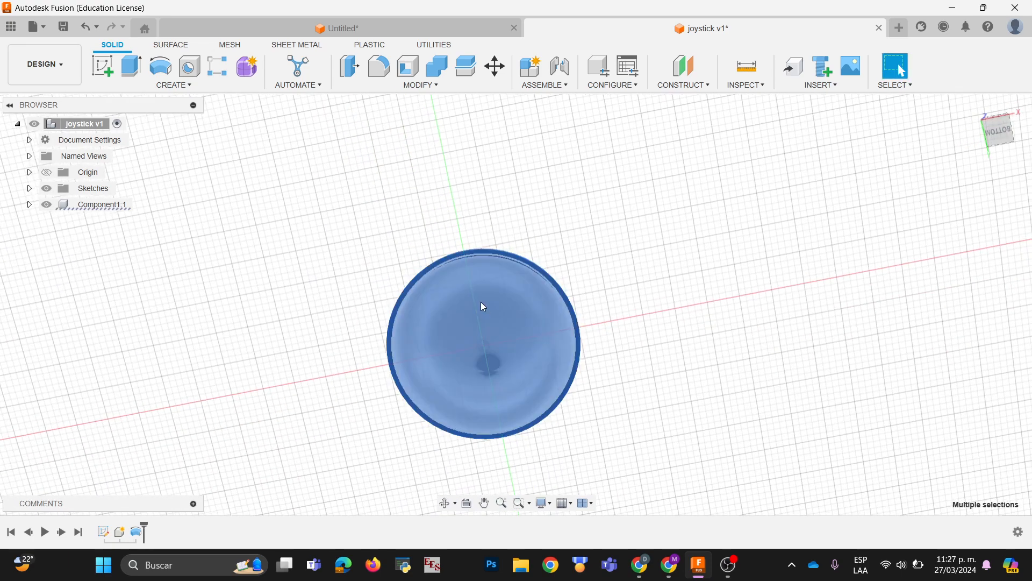
shift+middle_drag(601, 252, 603, 307)
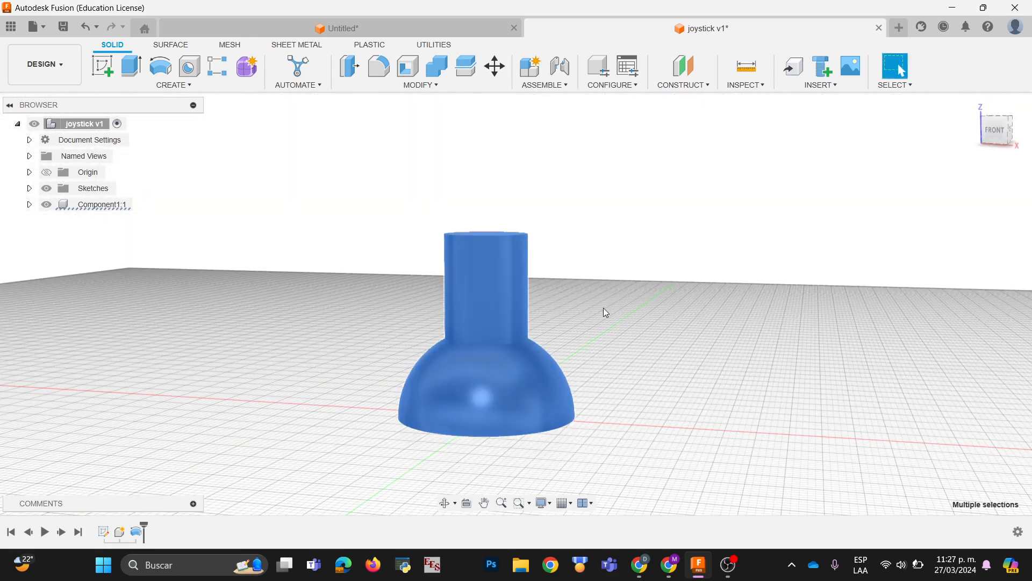
click(603, 306)
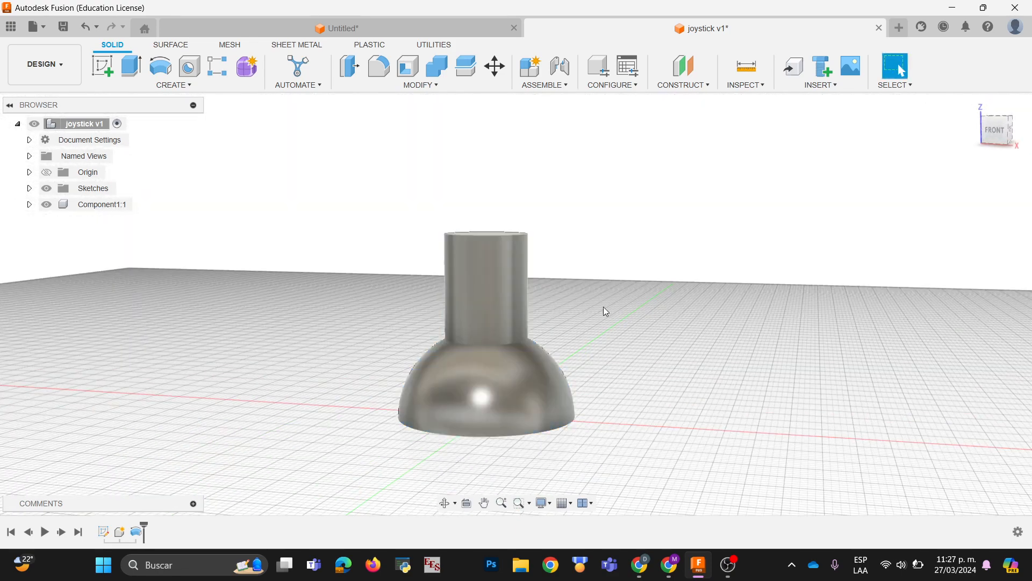